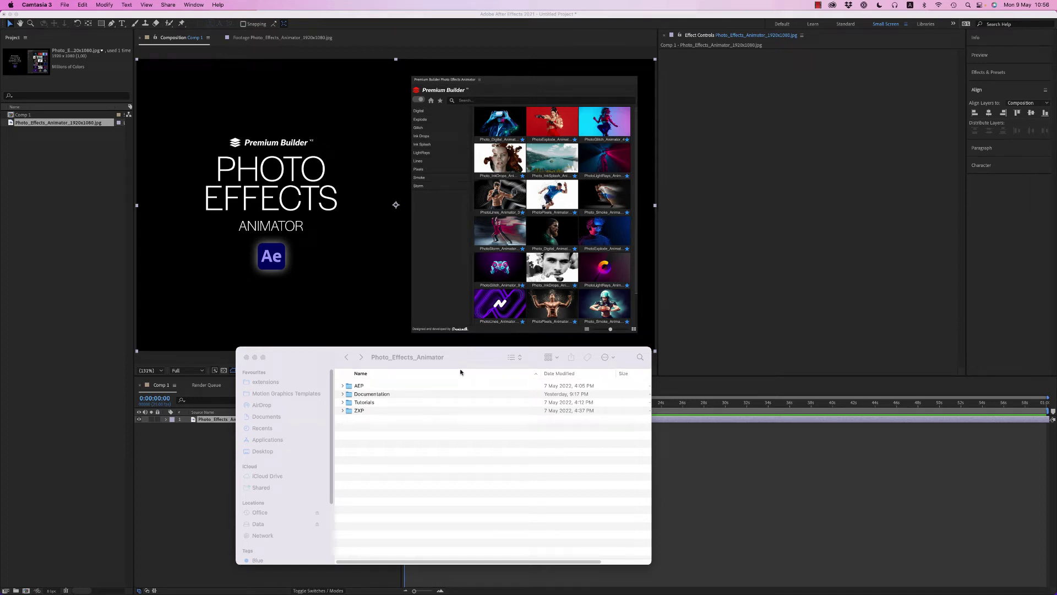
Step: Expand the AEP folder to inspect the Photo_Digital_Animator and Photo_Ink_Splash_Animator project files, then collapse it
left_click(468, 360)
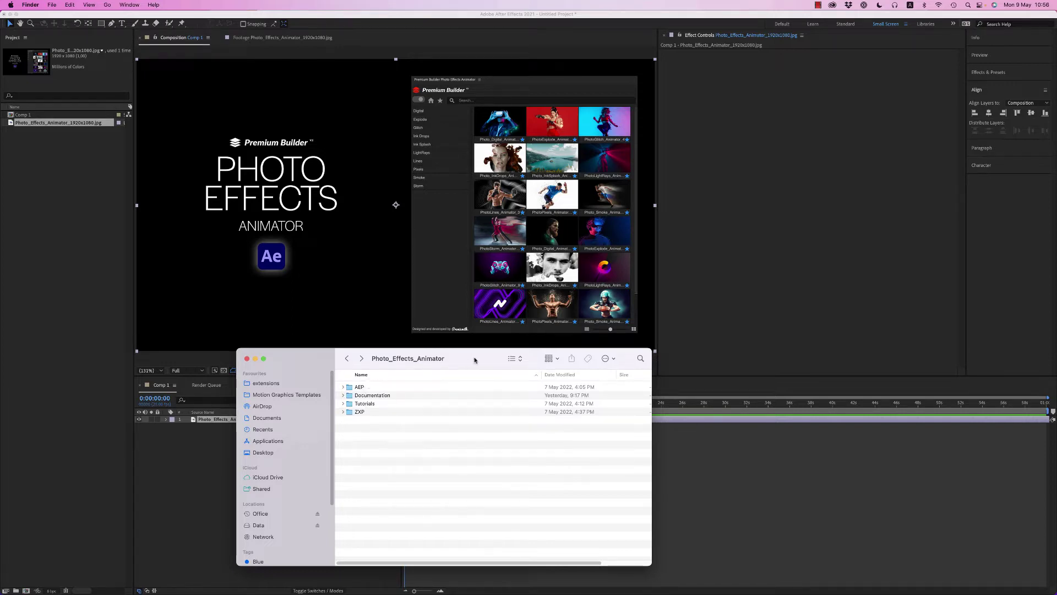
left_click(343, 386)
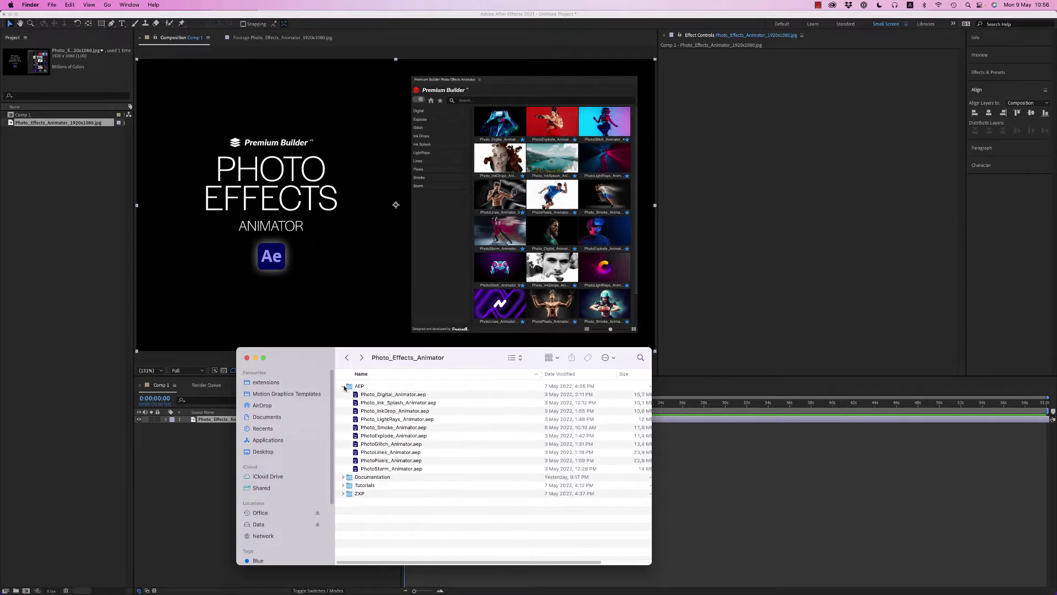
left_click(404, 394)
left_click(407, 394)
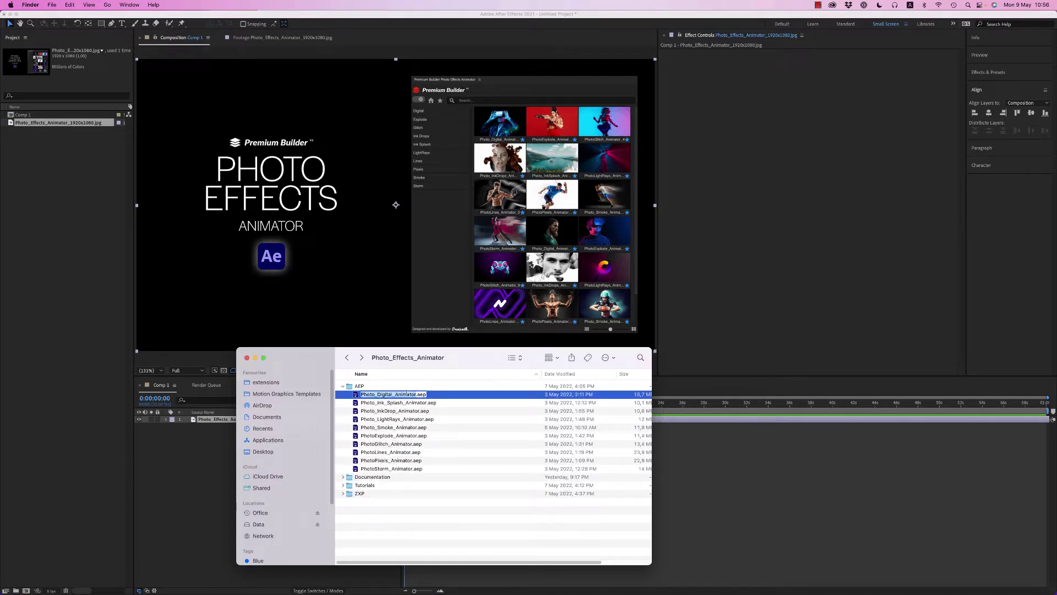
left_click(408, 403)
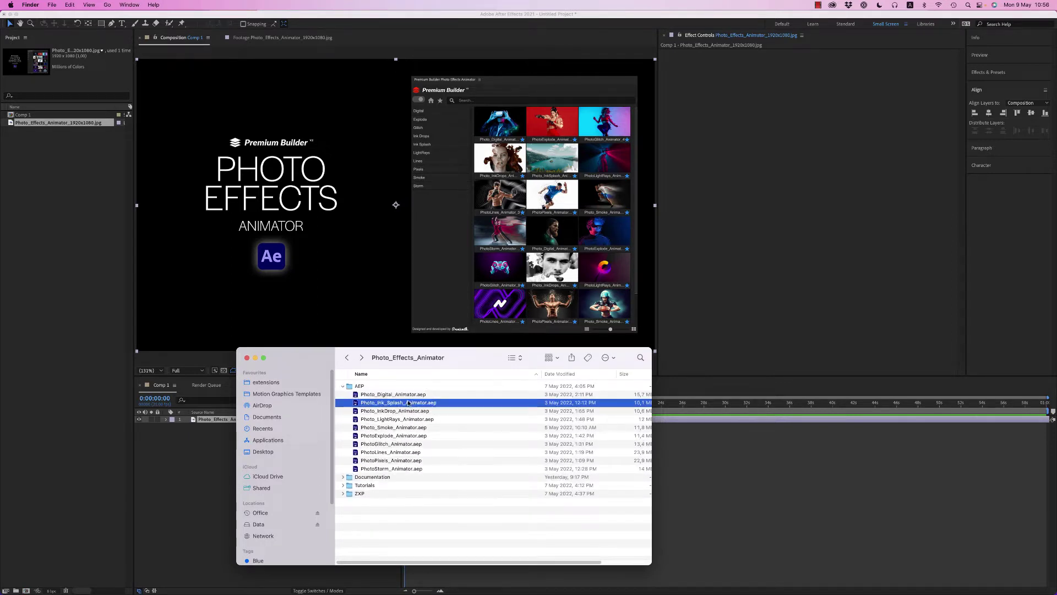
left_click(352, 386)
left_click(343, 386)
Step: Browse the Documentation, Tutorials and ZXP folders, leaving Documentation expanded
left_click(341, 395)
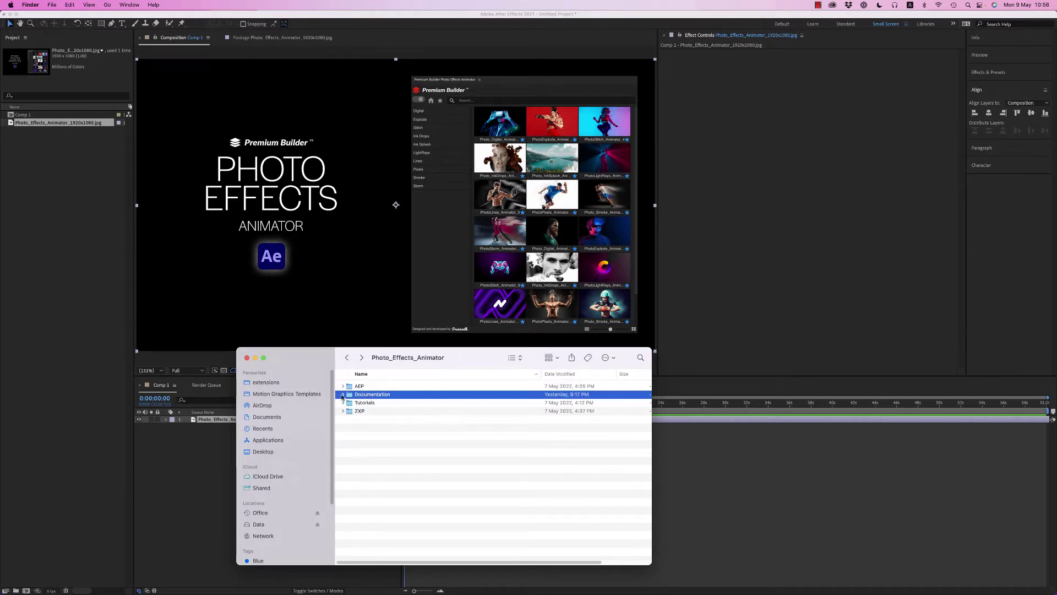
left_click(342, 394)
left_click(342, 394)
left_click(343, 402)
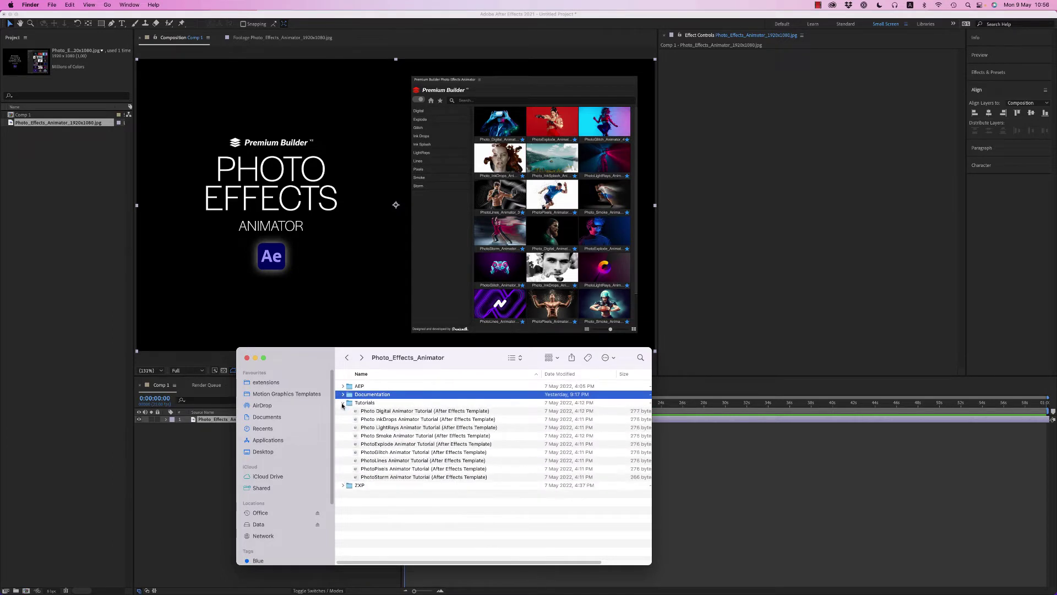
left_click(399, 412)
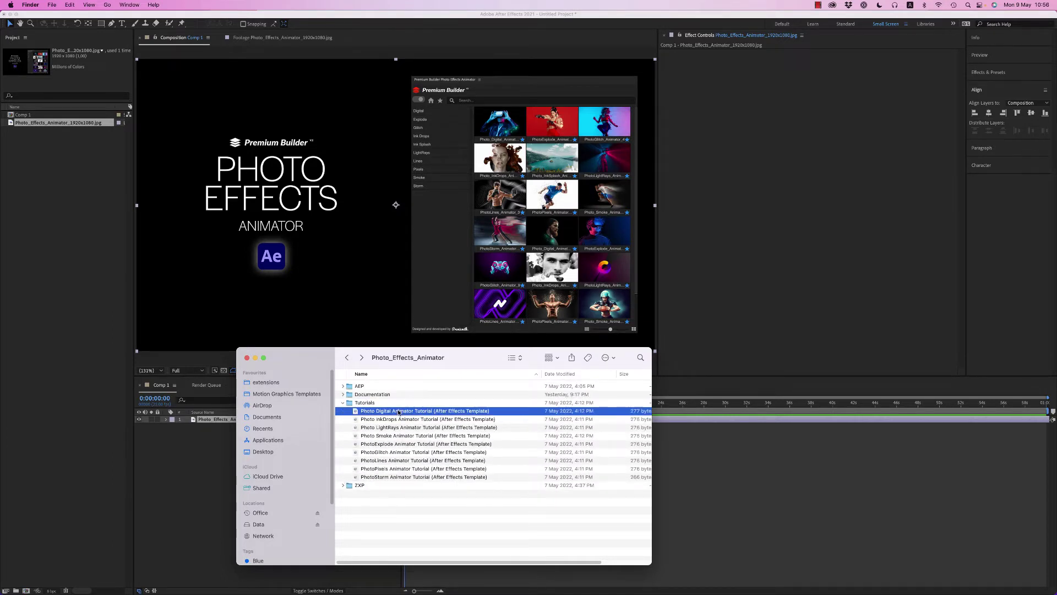
left_click(368, 403)
left_click(343, 403)
left_click(342, 411)
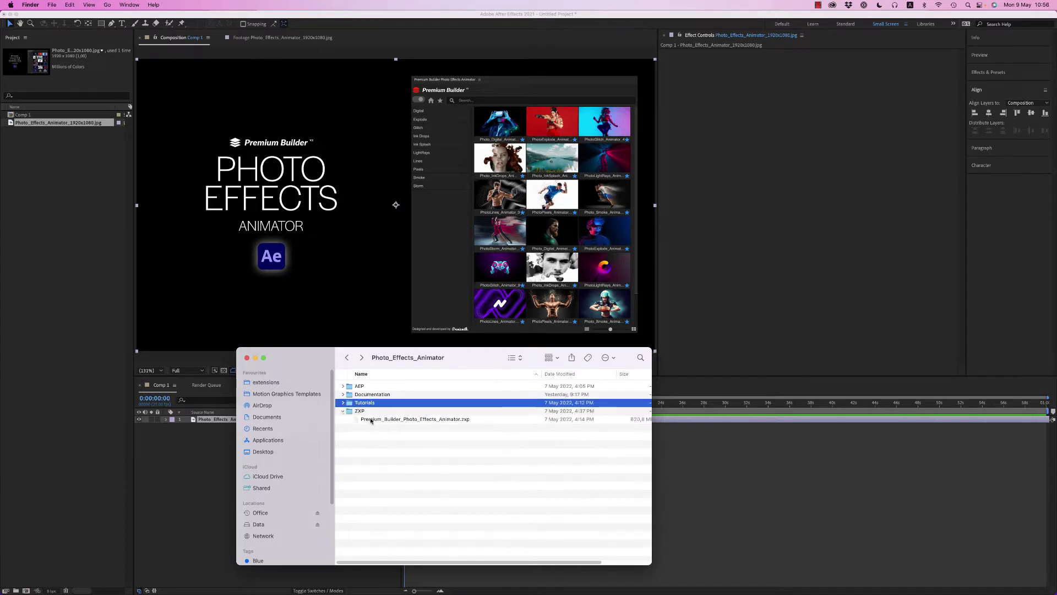
left_click(342, 411)
left_click(343, 395)
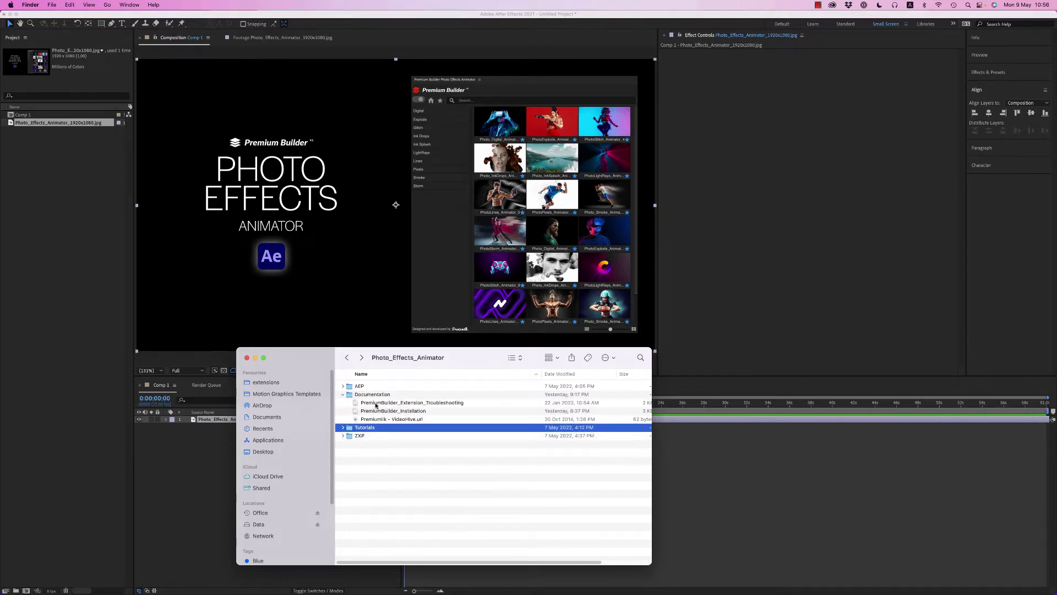
Step: Open PremiumBuilder_Installation in TextEdit, highlight the zxpinstaller.com address, and launch ZXP Installer
double_click(384, 411)
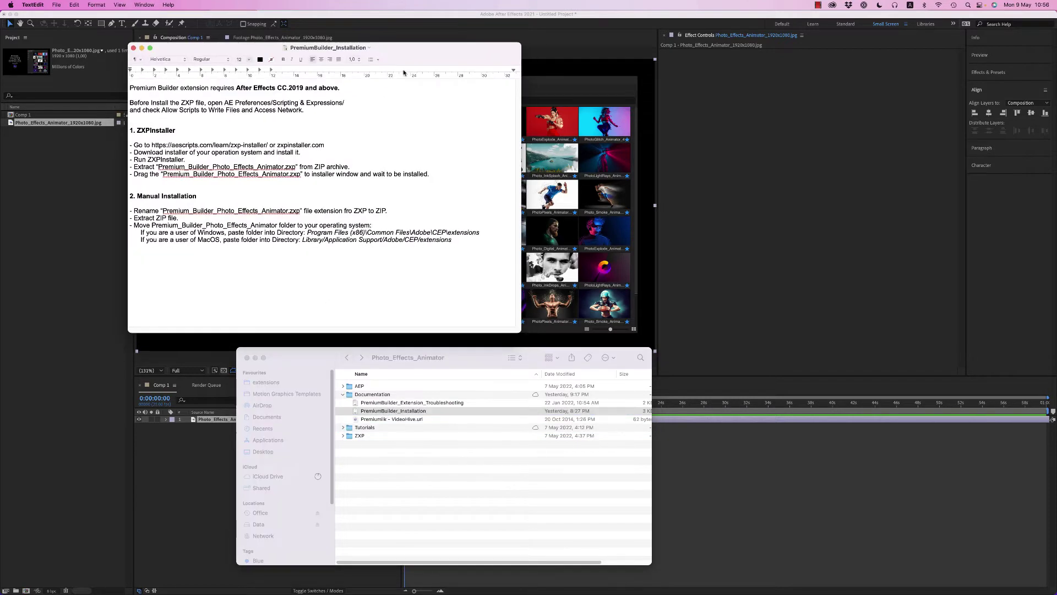
left_click(343, 437)
left_click(194, 157)
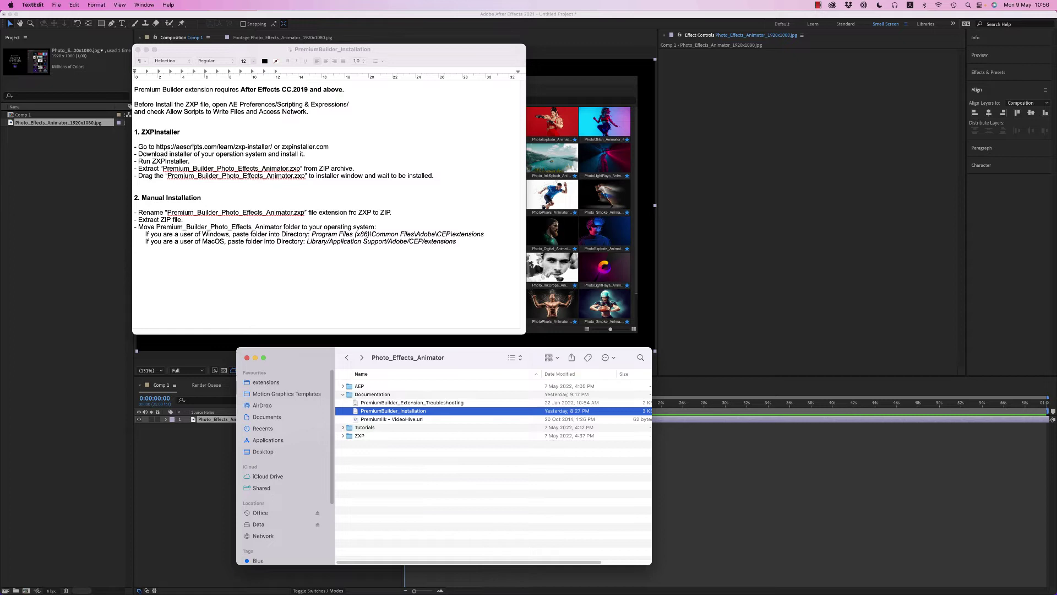
left_click_drag(171, 146, 322, 147)
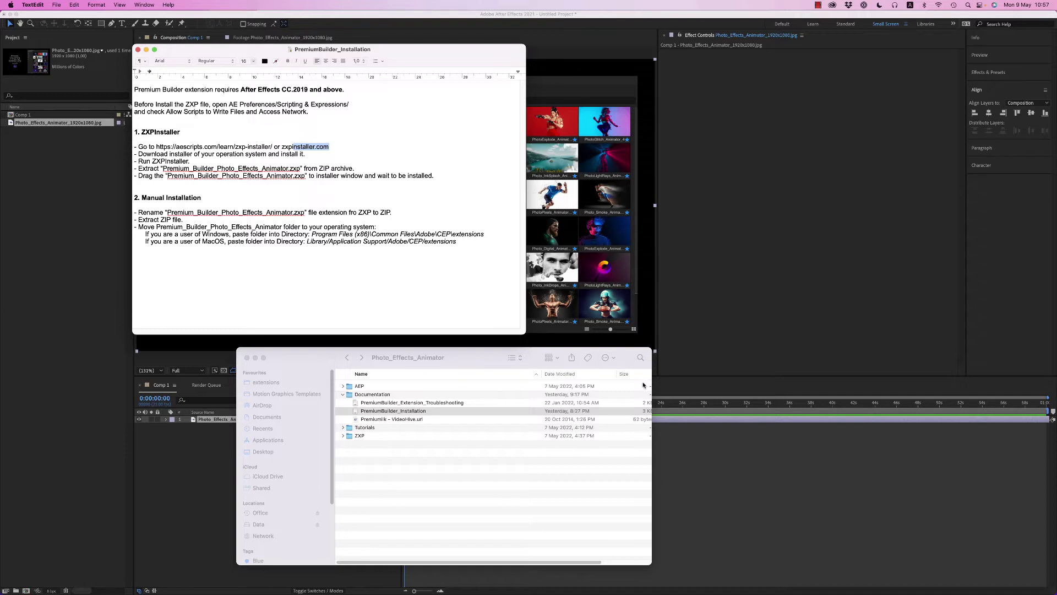
left_click(675, 578)
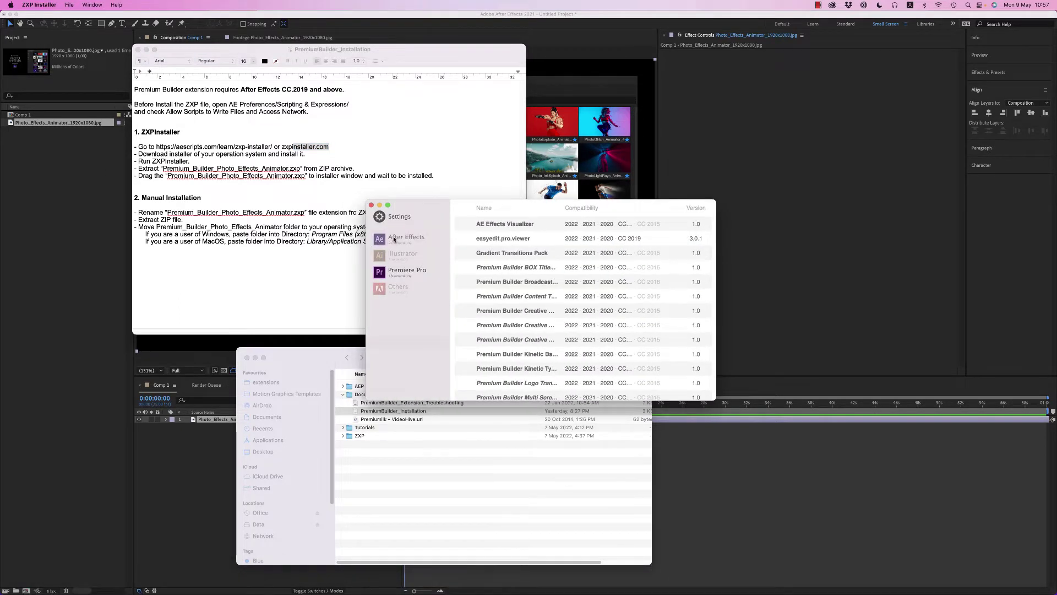
Step: Reopen ZXP Installer and drop Premium_Builder_Photo_Effects_Animator.zxp from the ZXP folder onto it
left_click(371, 205)
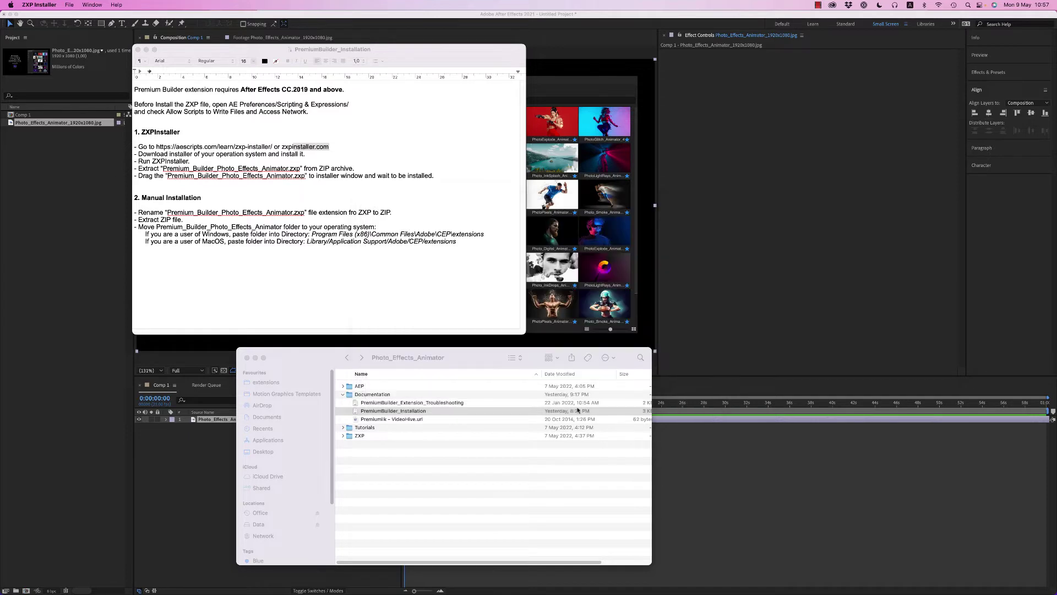
right_click(674, 580)
left_click(679, 554)
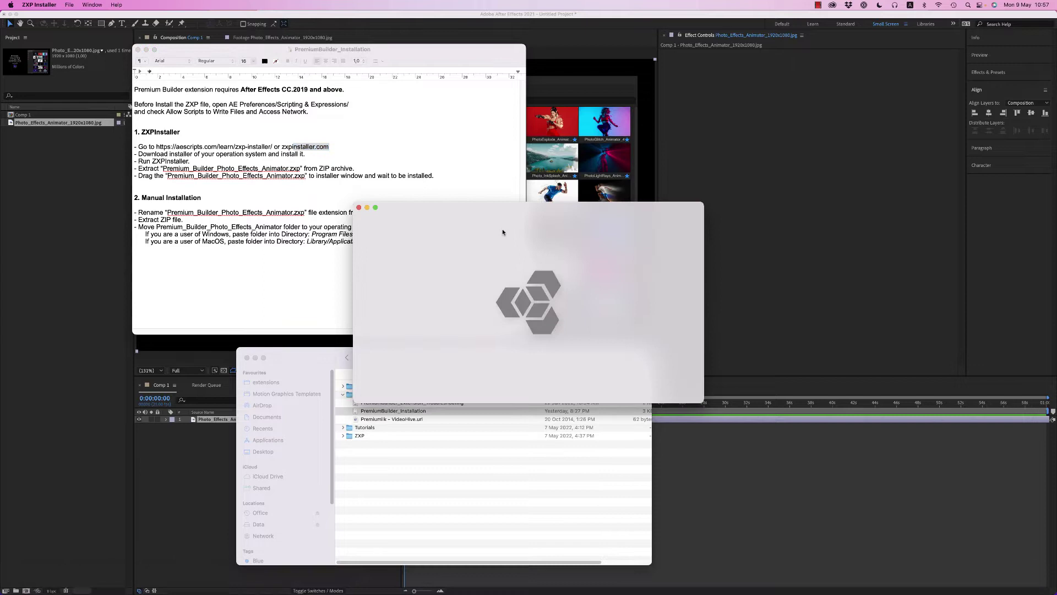
left_click(343, 436)
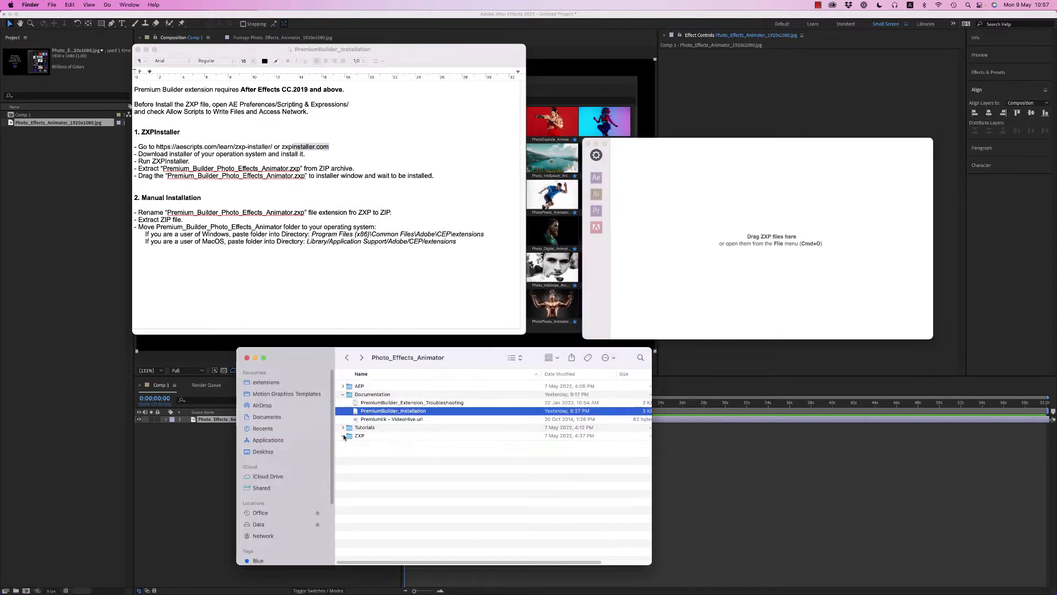
left_click(372, 444)
left_click_drag(395, 446, 786, 228)
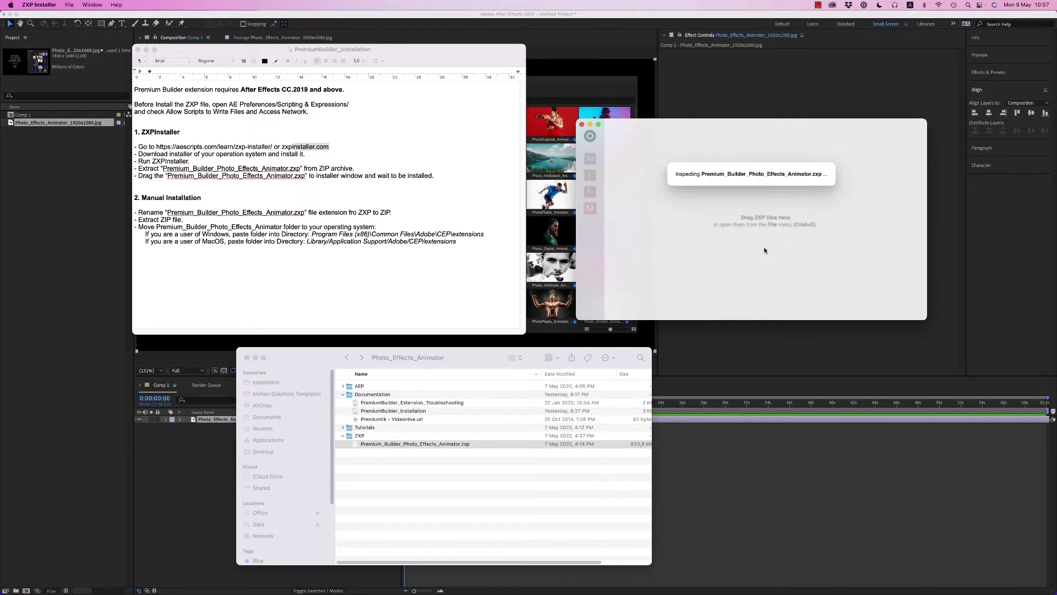
left_click(343, 394)
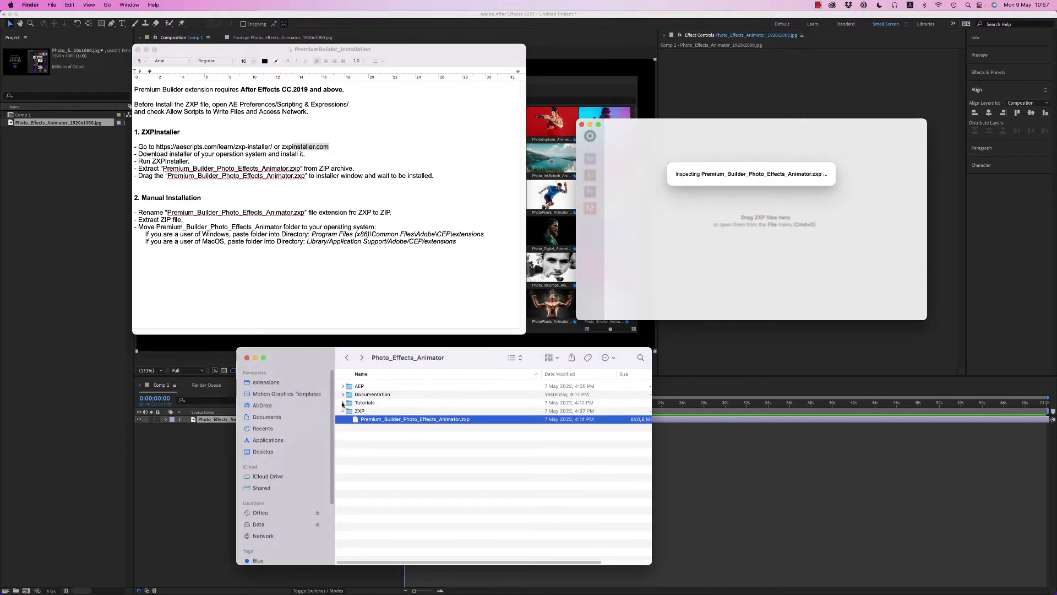
left_click(343, 411)
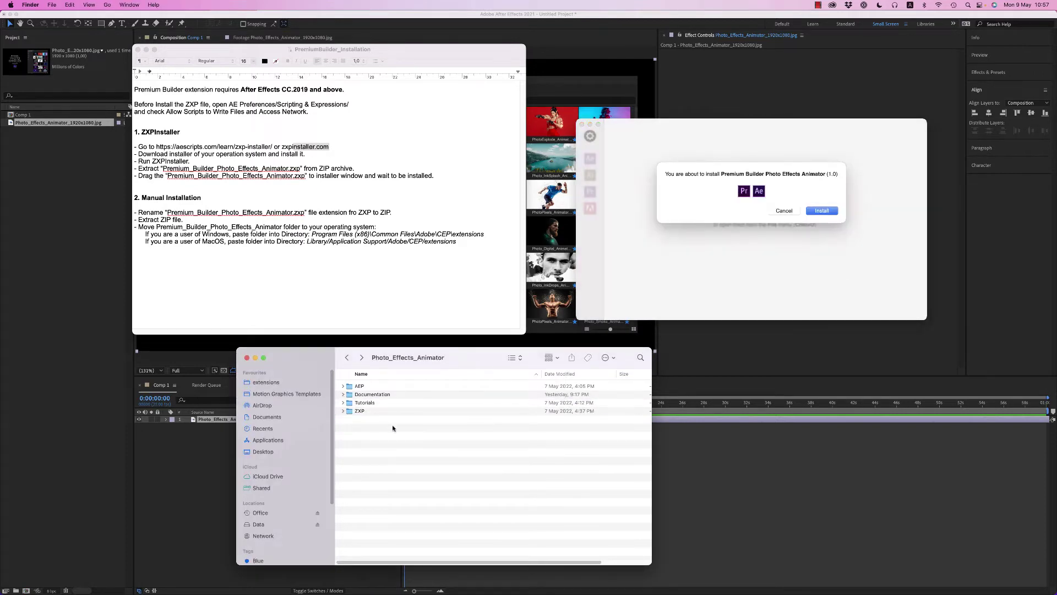
Step: Confirm the installation, dismiss the success message and close ZXP Installer
left_click(825, 214)
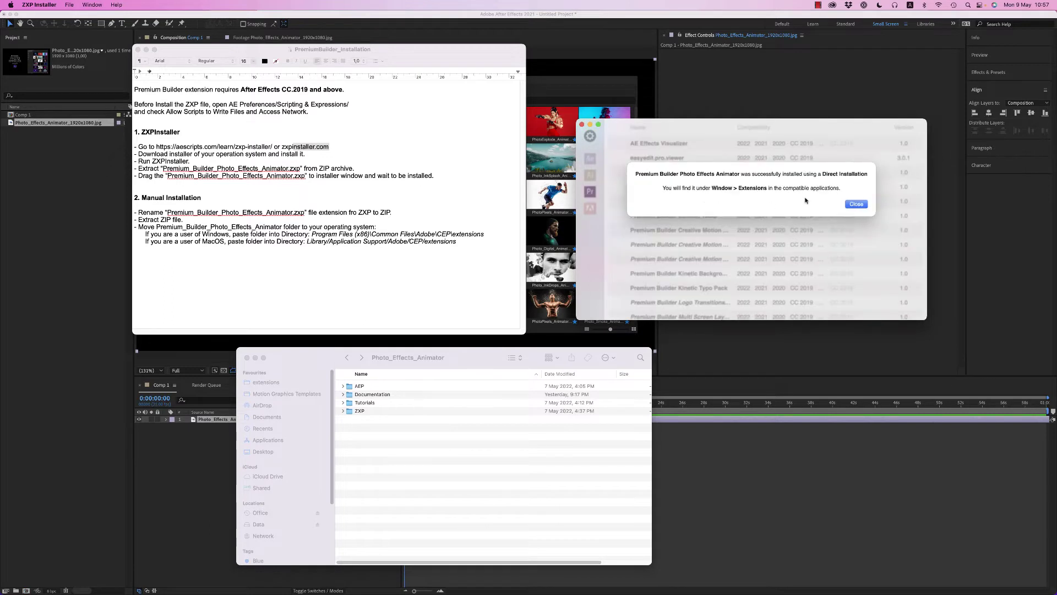
left_click(856, 204)
left_click(582, 124)
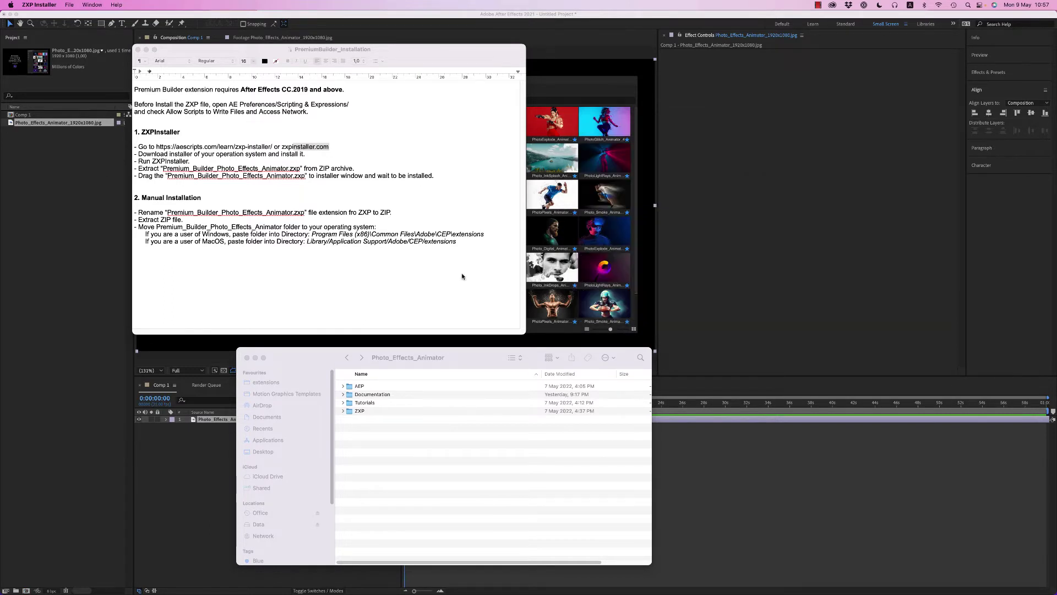
left_click(302, 356)
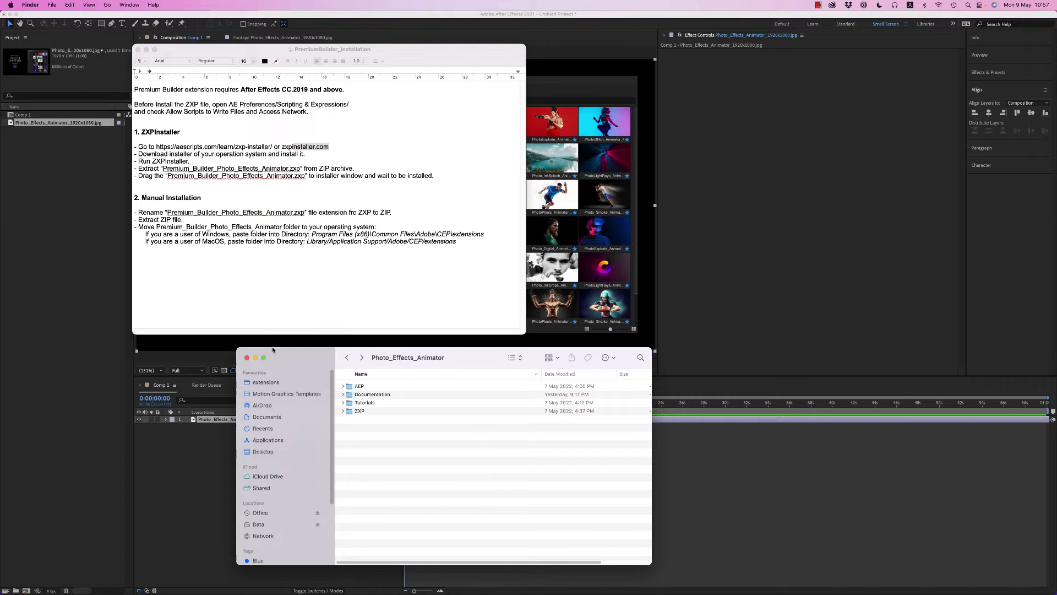
Step: Select the .zxp file name in the rename step and locate Premium_Builder_Photo_Effects_Animator.zxp in the ZXP folder
left_click_drag(446, 57, 536, 58)
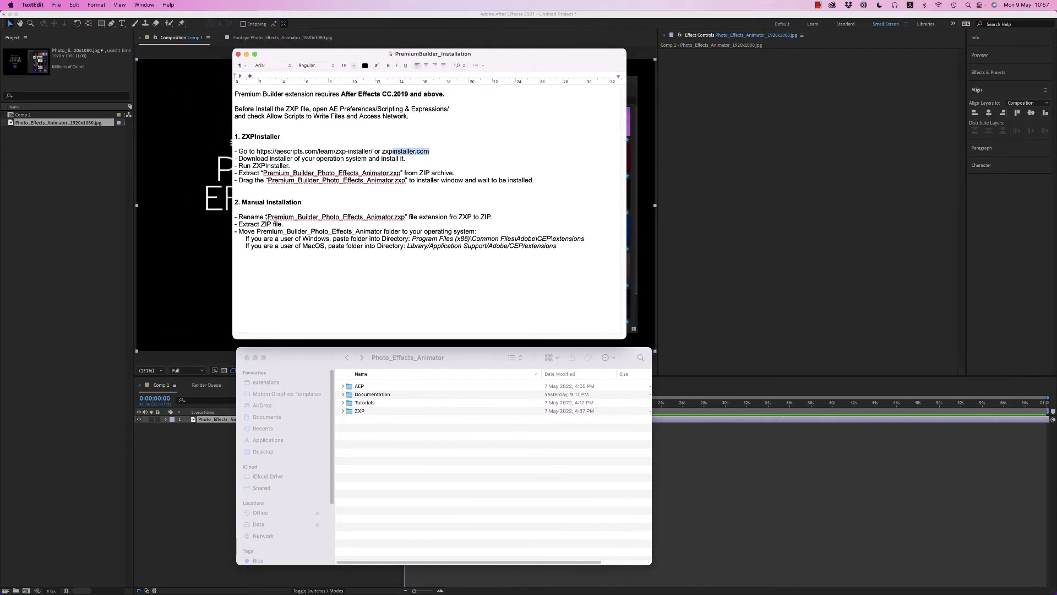
left_click_drag(270, 216, 316, 215)
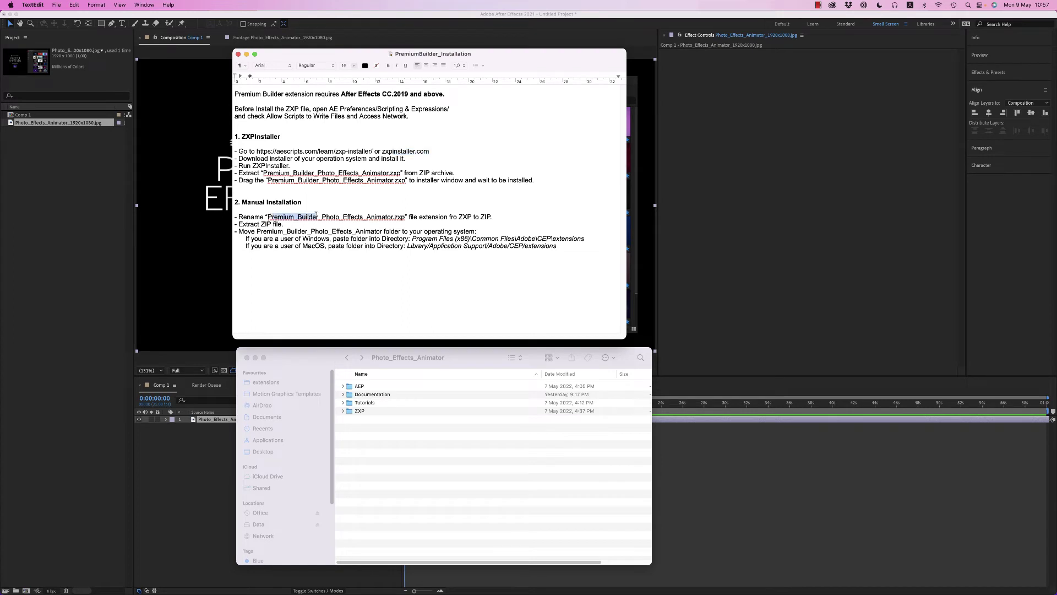
left_click(342, 417)
left_click(343, 411)
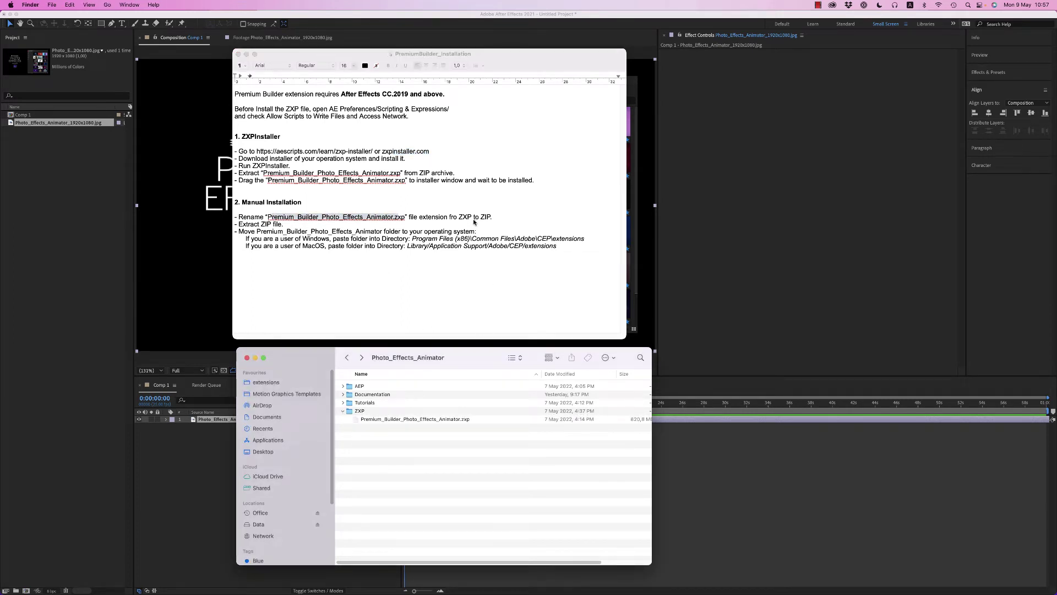
left_click(416, 419)
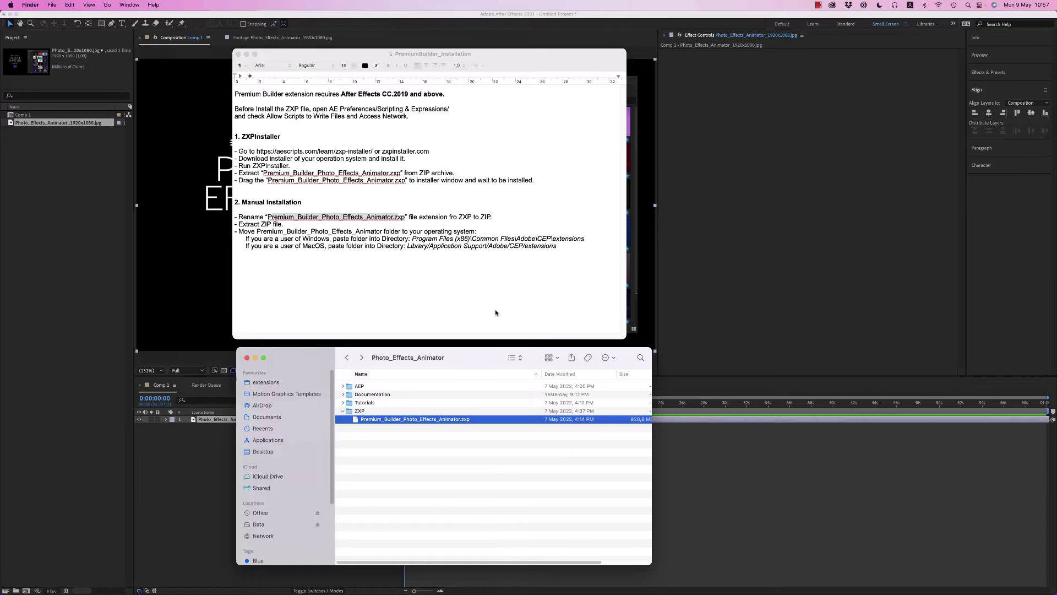
left_click(327, 54)
left_click(252, 355)
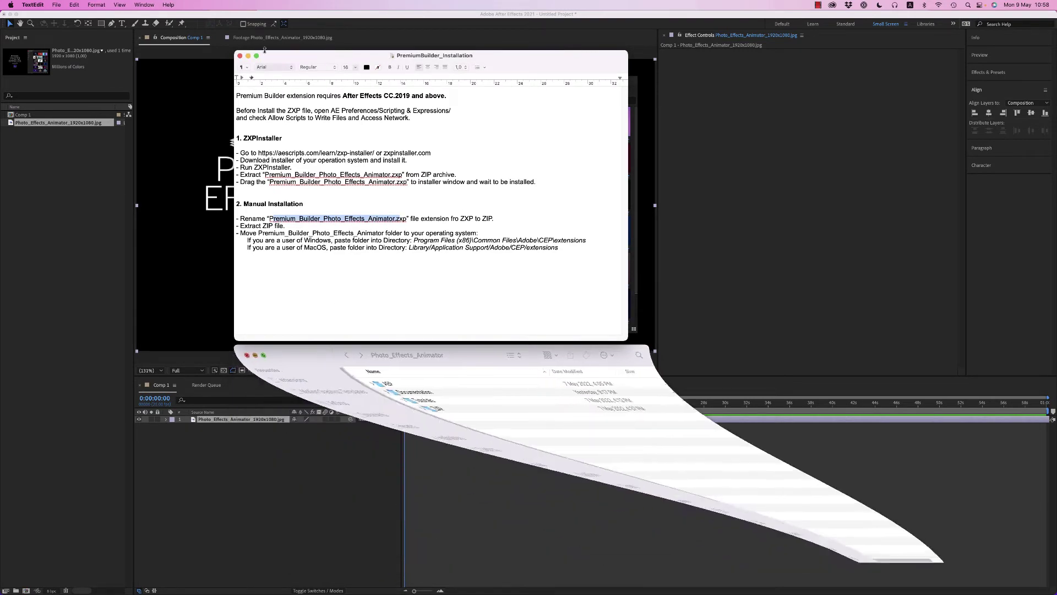
Step: Open the Premium Builder Photo Effects Animator panel from Window > Extensions and show the Digital category
left_click(247, 56)
left_click(687, 86)
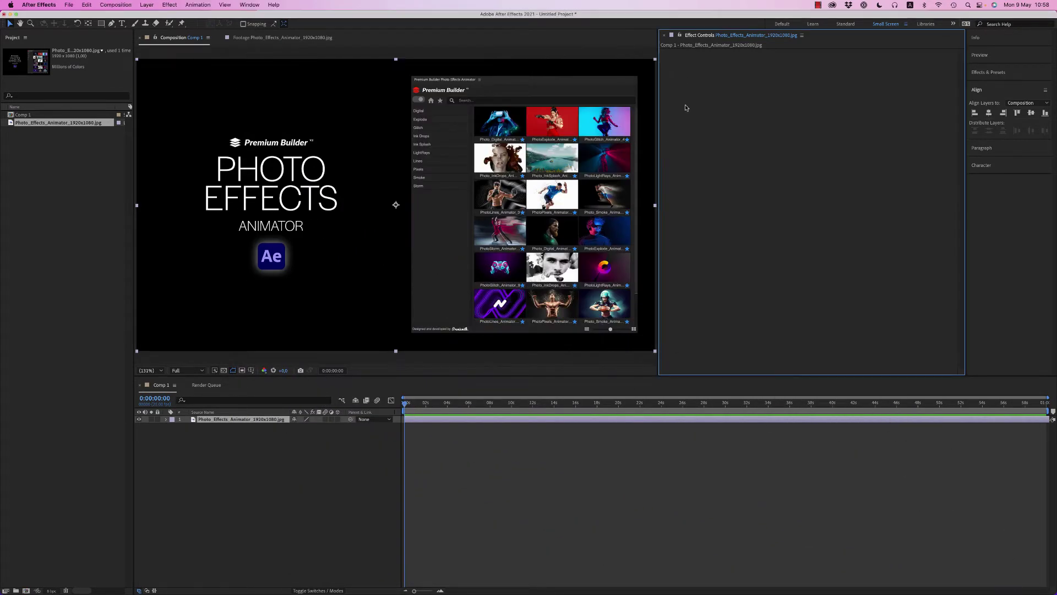
left_click(250, 4)
mouse_move(331, 54)
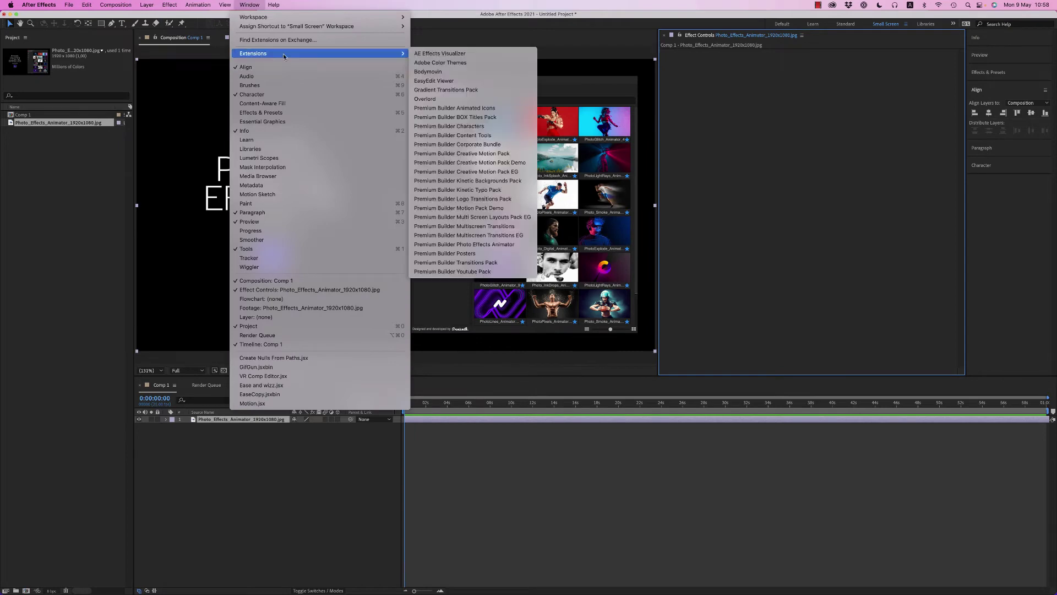
left_click(482, 245)
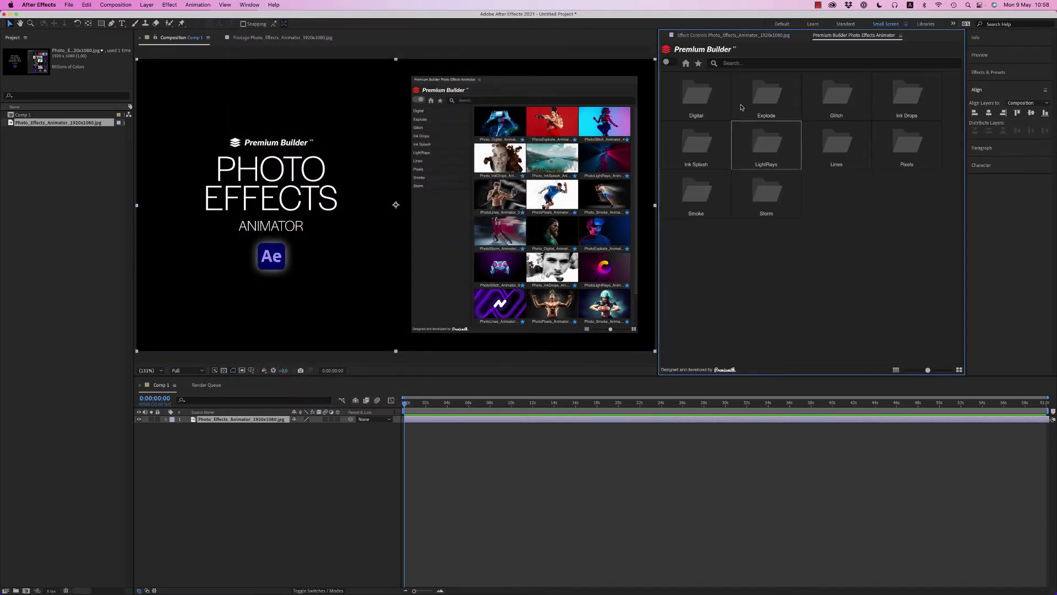
left_click(669, 63)
left_click(674, 78)
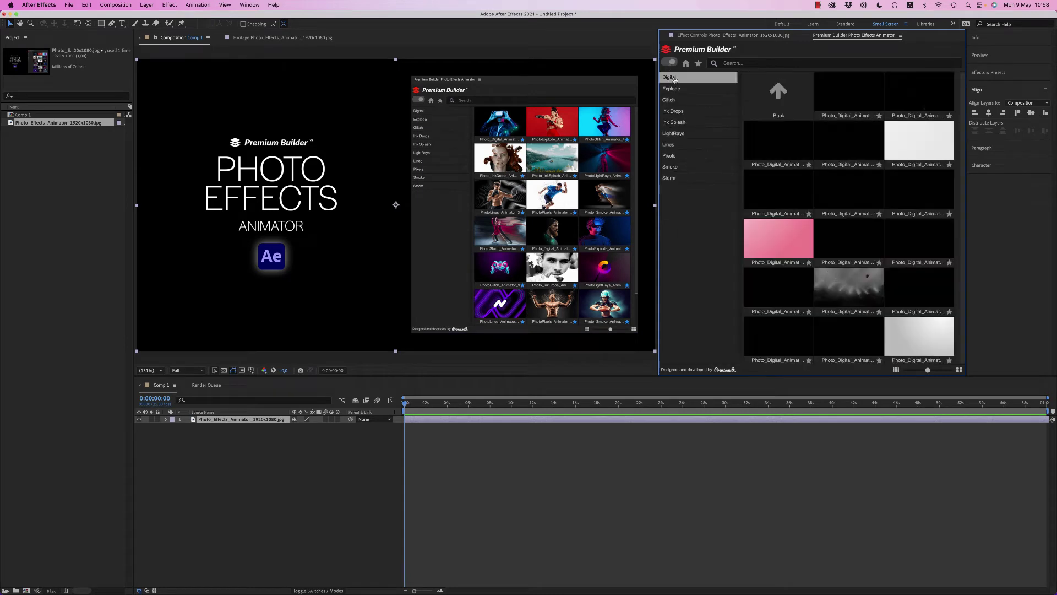
Step: Delete the preview image layer from Comp 1
left_click(243, 423)
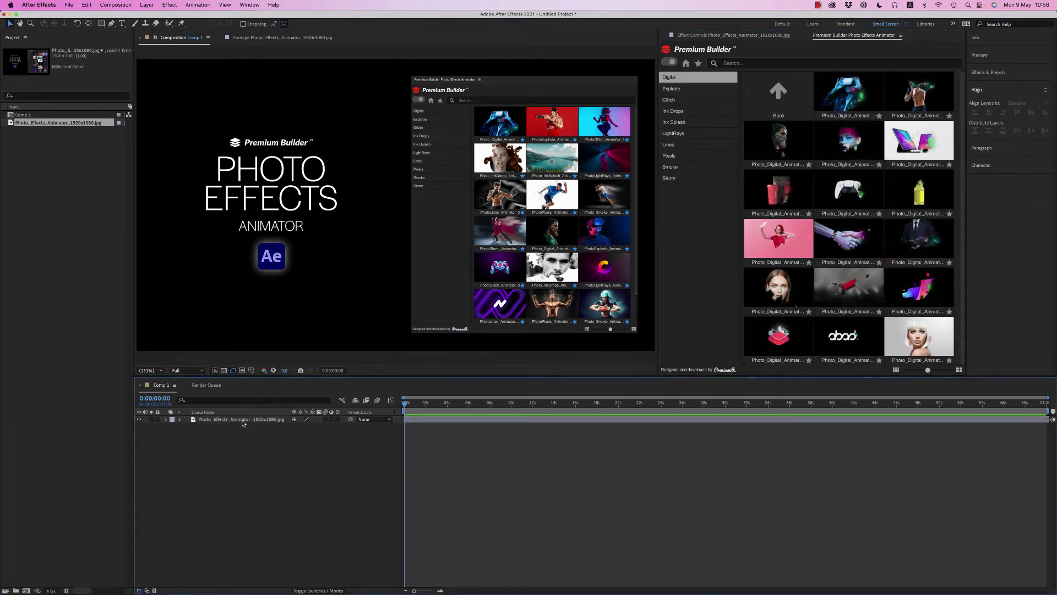
left_click(243, 420)
key("Delete")
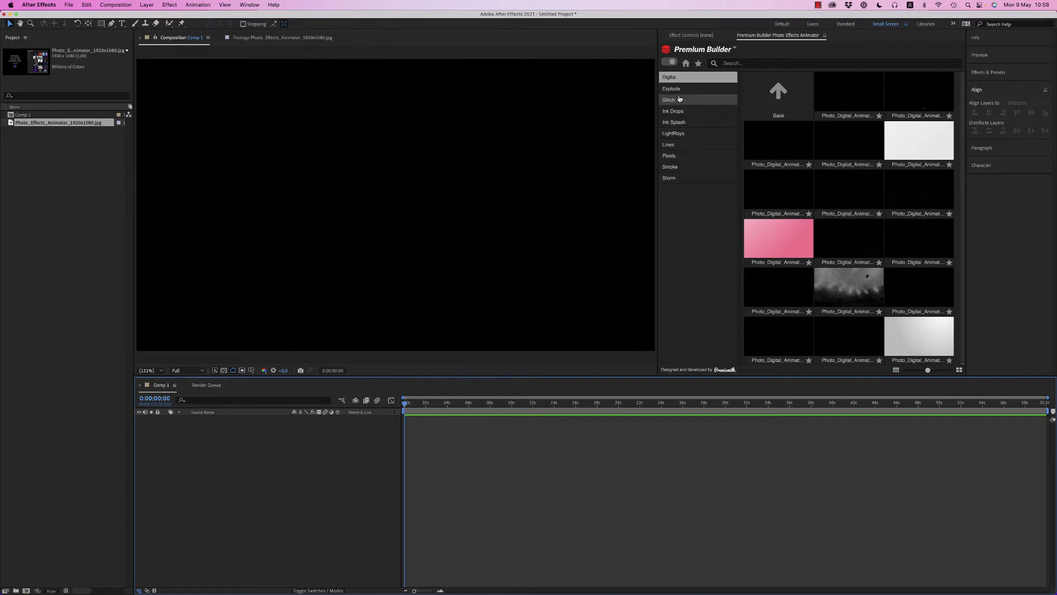
Step: Browse the Glitch, Ink Drops, Ink Splash, LightRays, Lines, Pixels, Smoke and Storm categories, then return home
left_click(679, 100)
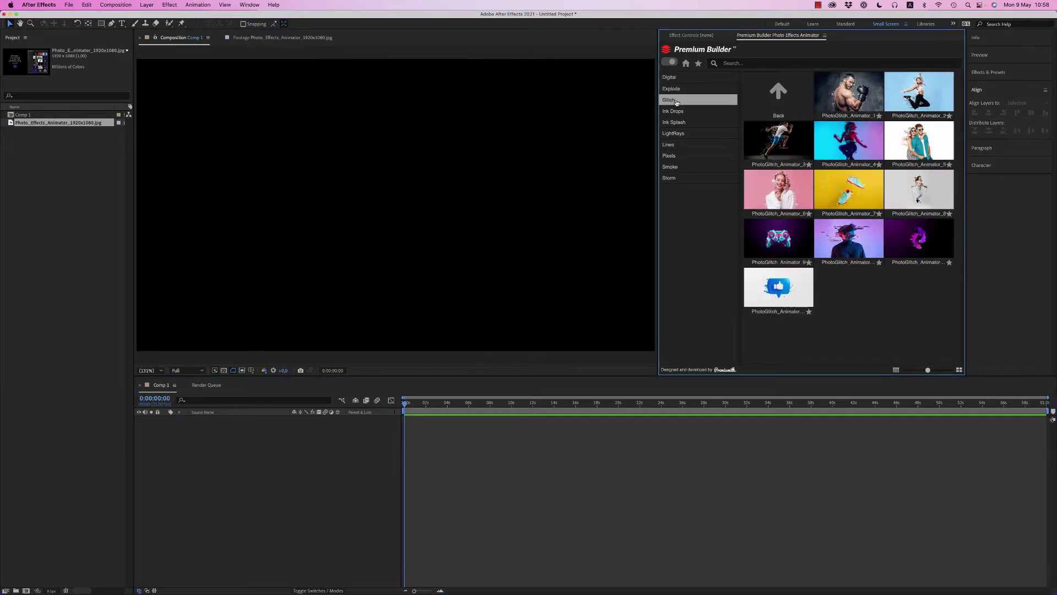
left_click(676, 111)
left_click(678, 122)
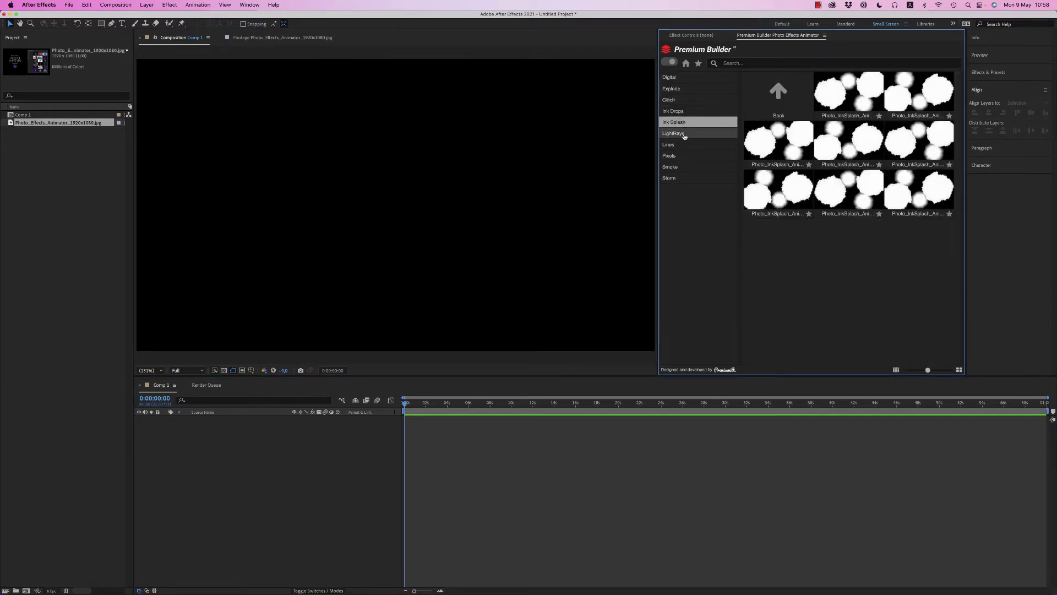
left_click(684, 134)
left_click(683, 145)
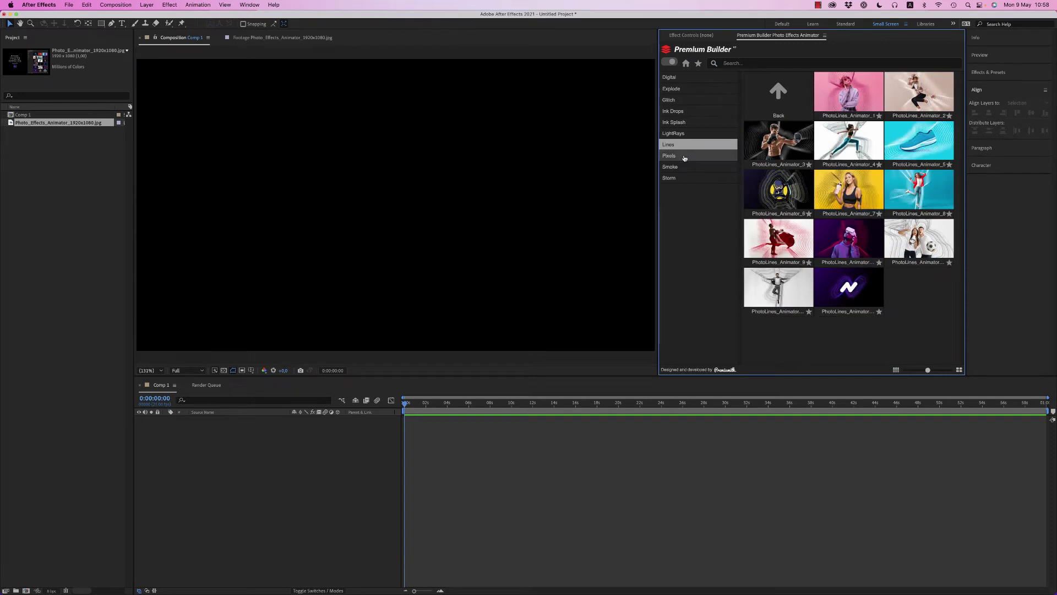
left_click(684, 157)
left_click(684, 167)
left_click(684, 178)
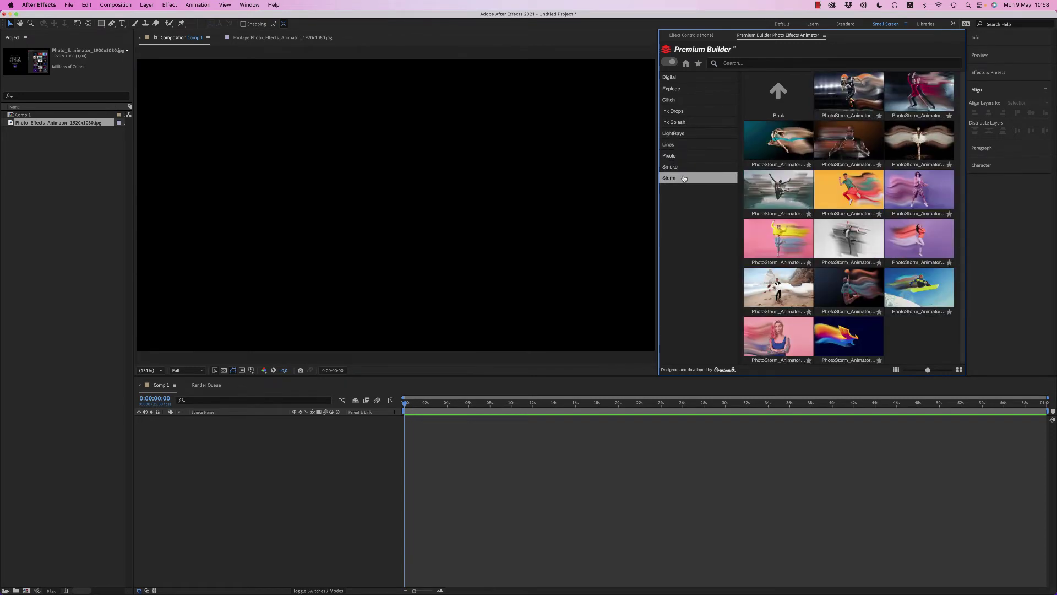
left_click(679, 78)
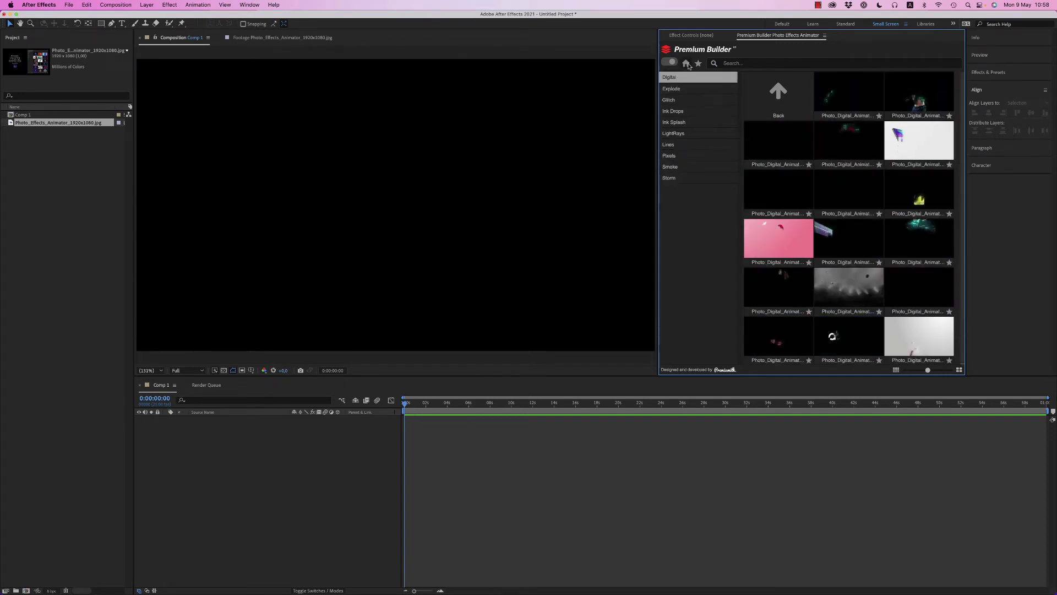
left_click(687, 64)
left_click(698, 65)
Step: Open the Digital preset folder with the category list shown alongside
left_click(688, 65)
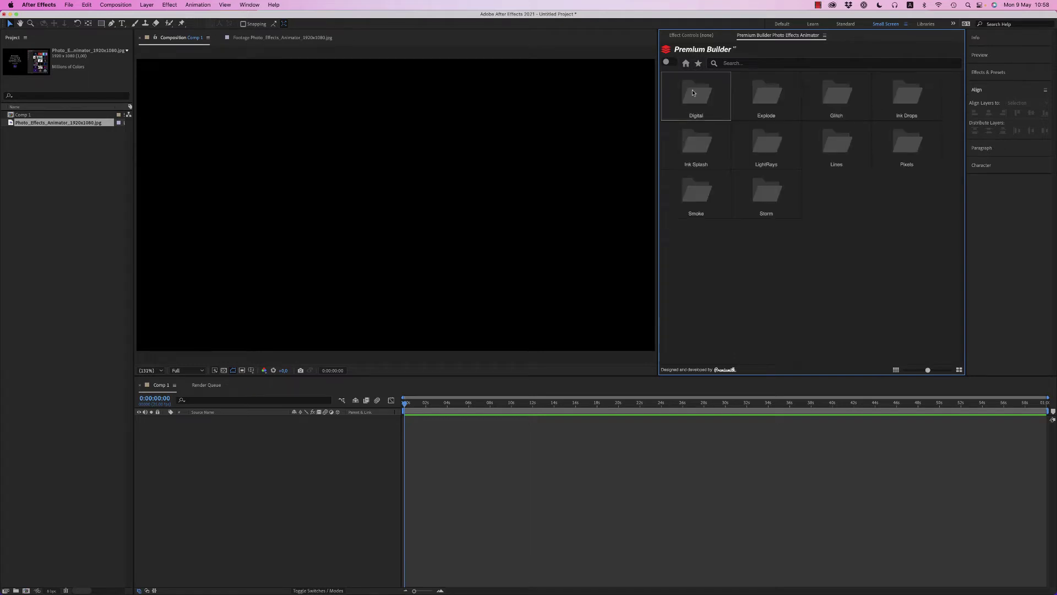
left_click(696, 93)
left_click(668, 62)
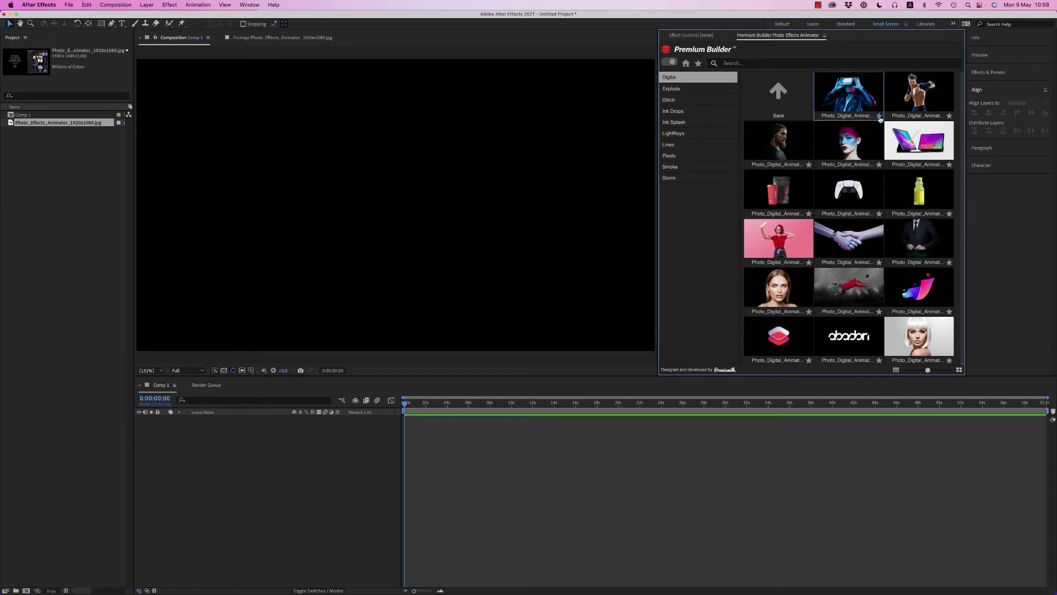
Step: Star the first Digital preset and PhotoGlitch_Animator_4 as favourites, then return to Digital
left_click(879, 117)
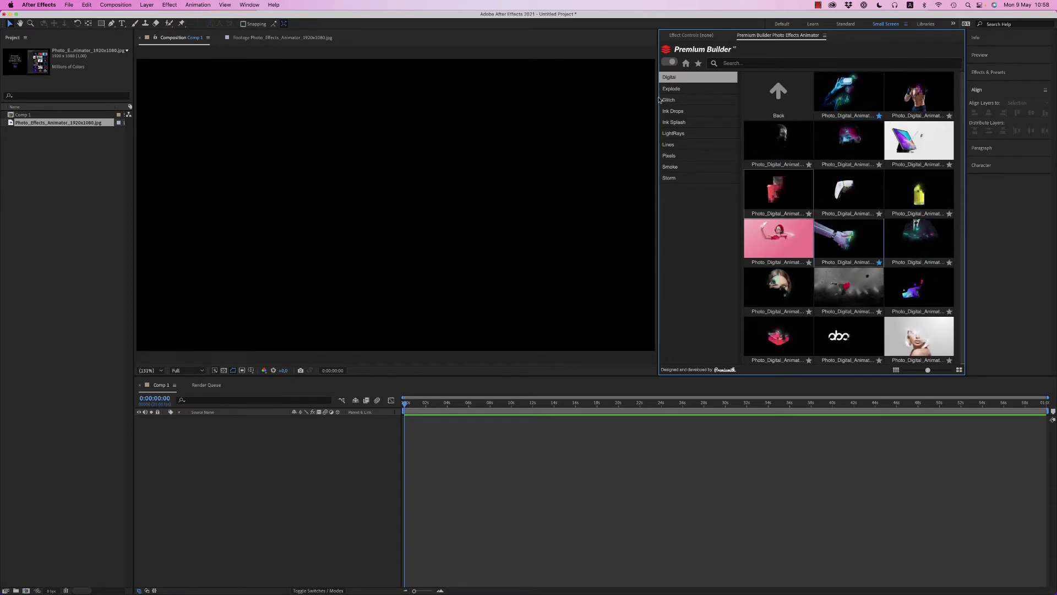
left_click(669, 100)
left_click(880, 164)
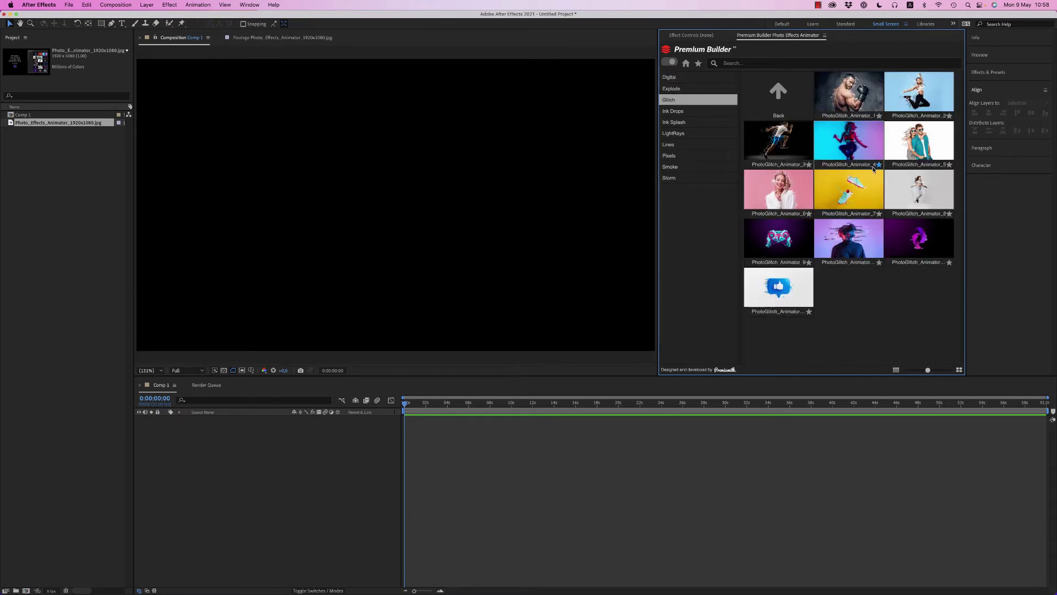
left_click(697, 63)
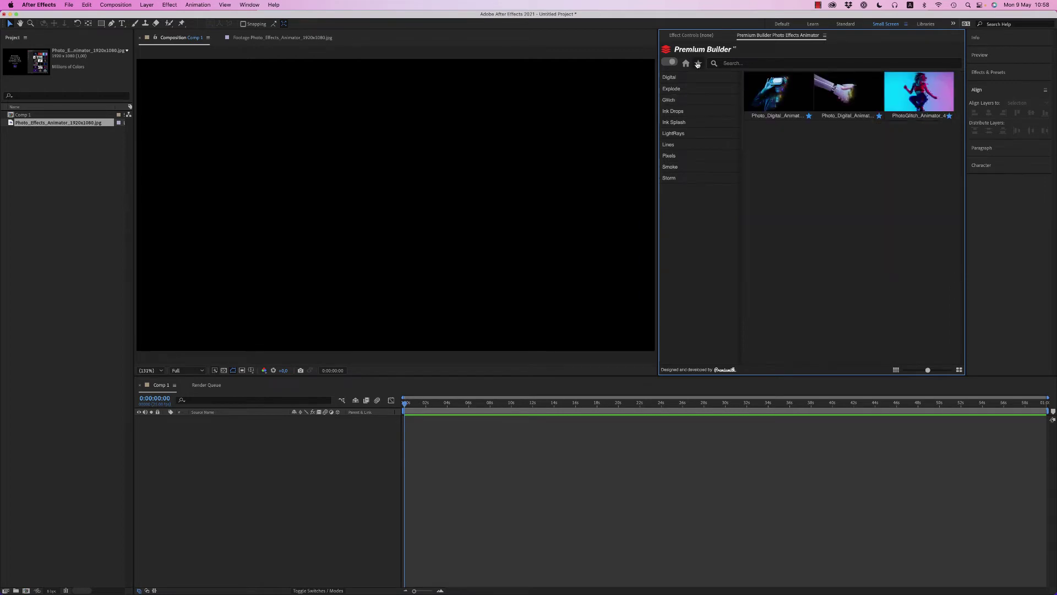
left_click(674, 81)
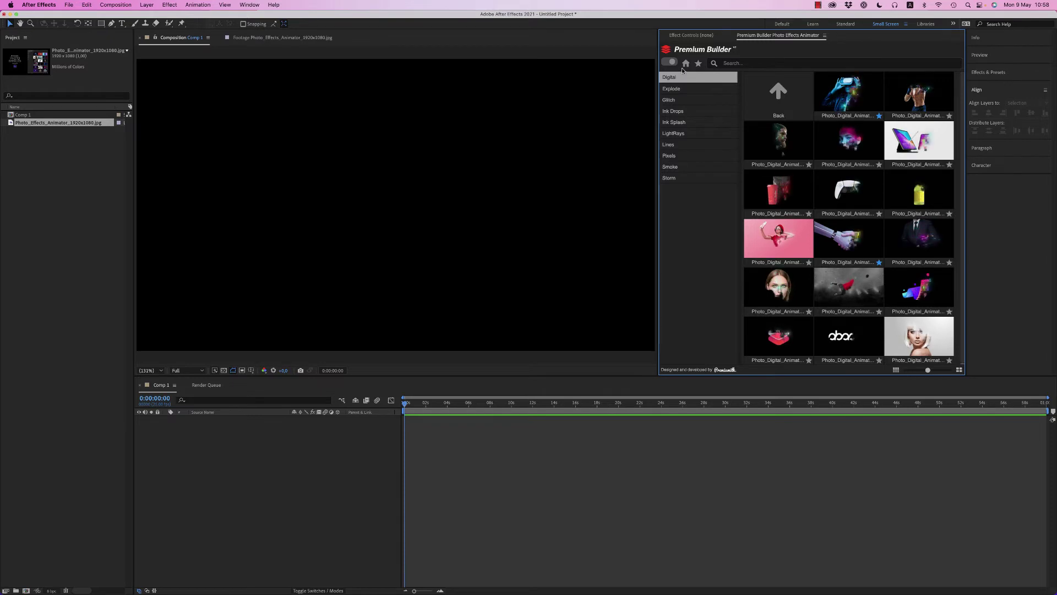
Step: Import the second Digital template into Comp 1, scrub its glitch preview, and select Photo_Digital_Animator_1
left_click(848, 101)
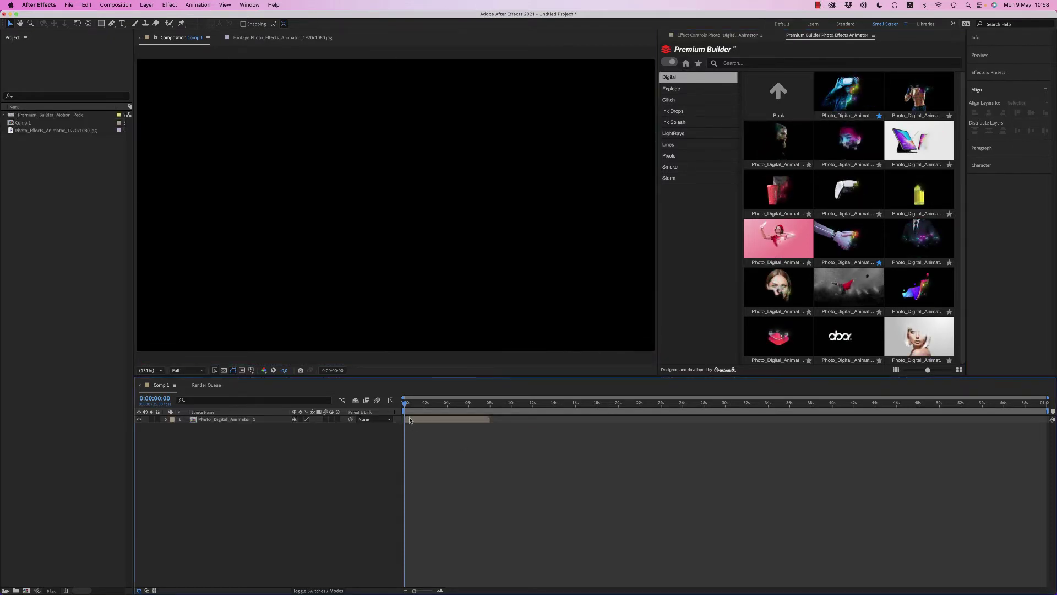
left_click_drag(410, 406, 434, 404)
left_click(226, 420)
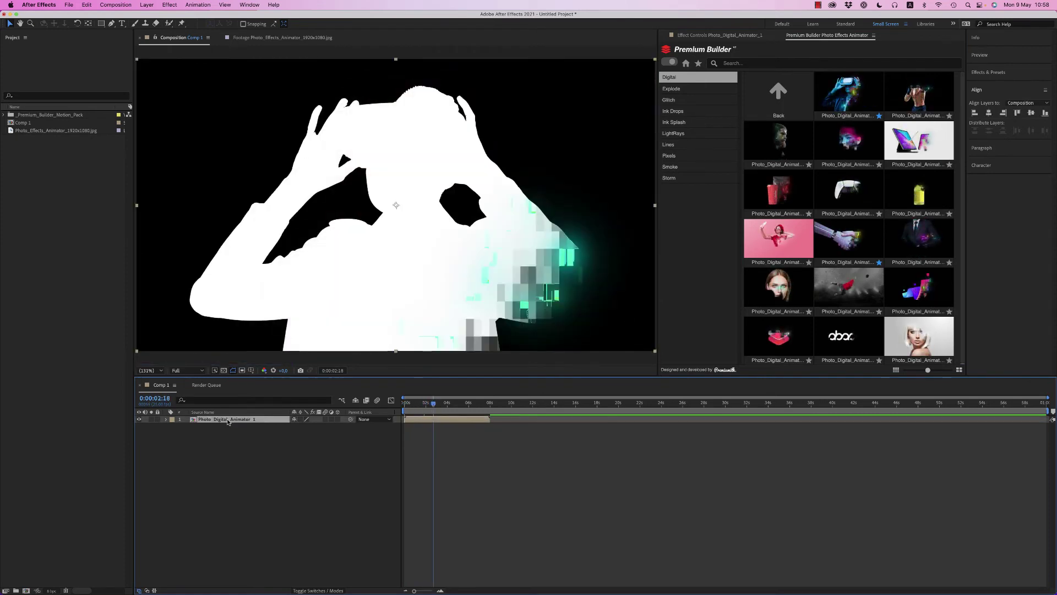
Step: Open the Photo_Digital_Animator_1 pre-comp and its Placeholder composition, then scrub to an earlier frame
double_click(233, 421)
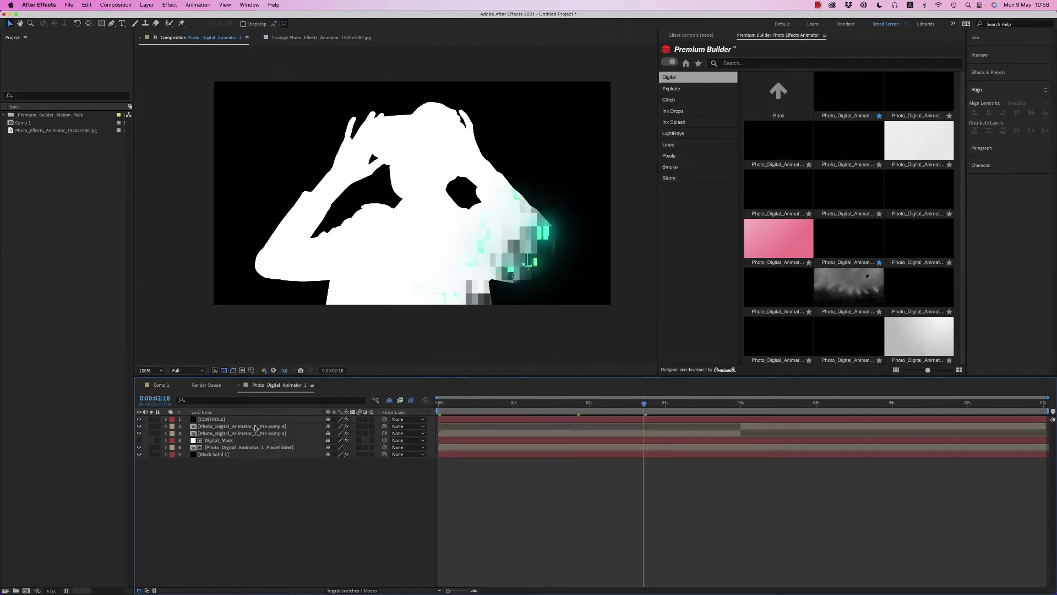
double_click(275, 448)
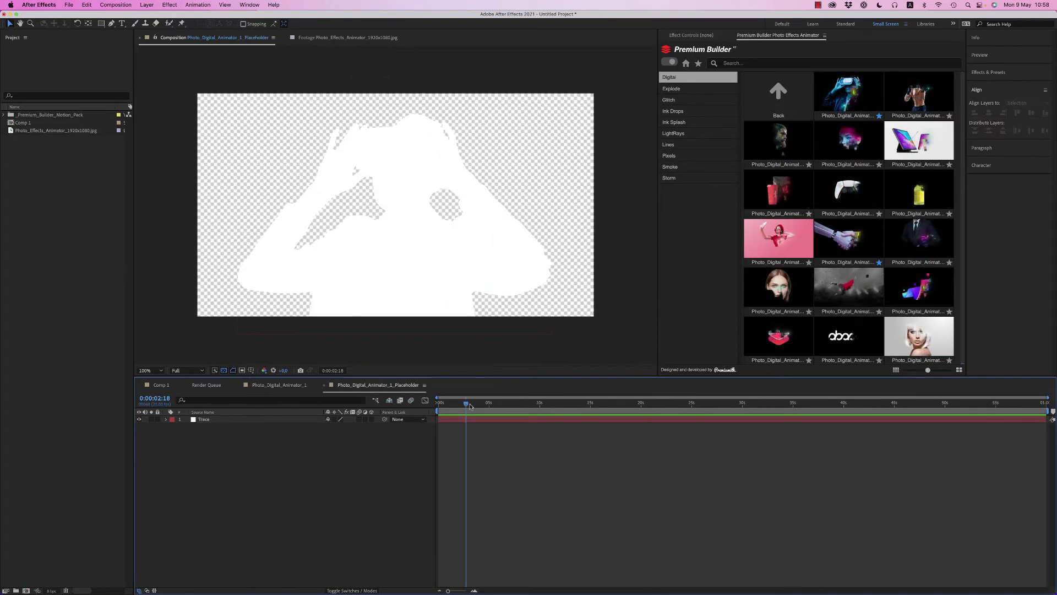
left_click_drag(466, 404, 463, 405)
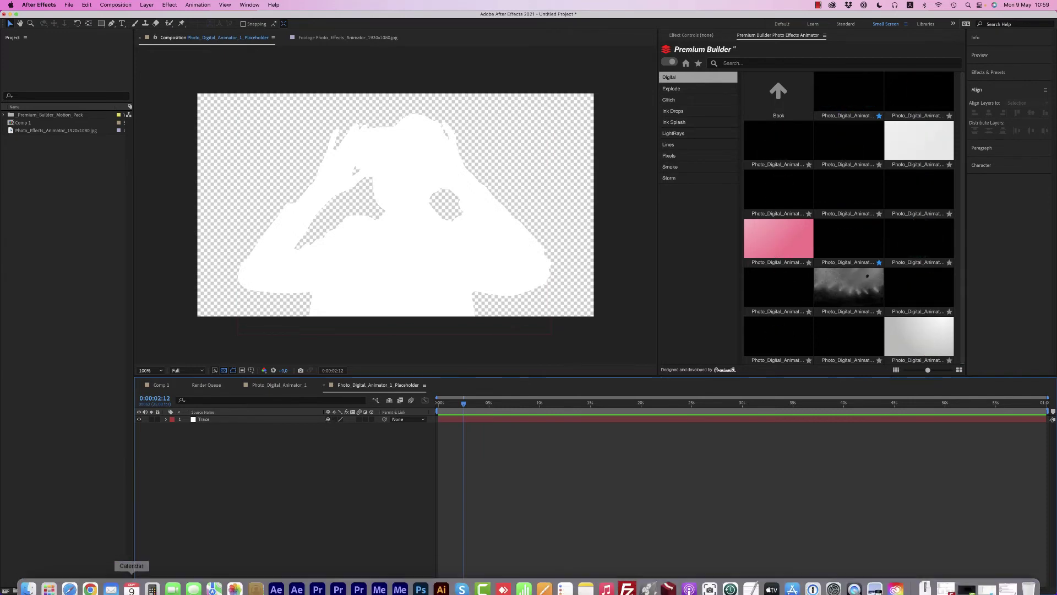
Step: Open the Tutorials folder in Finder and launch the Photo Digital Animator Tutorial video
left_click(28, 573)
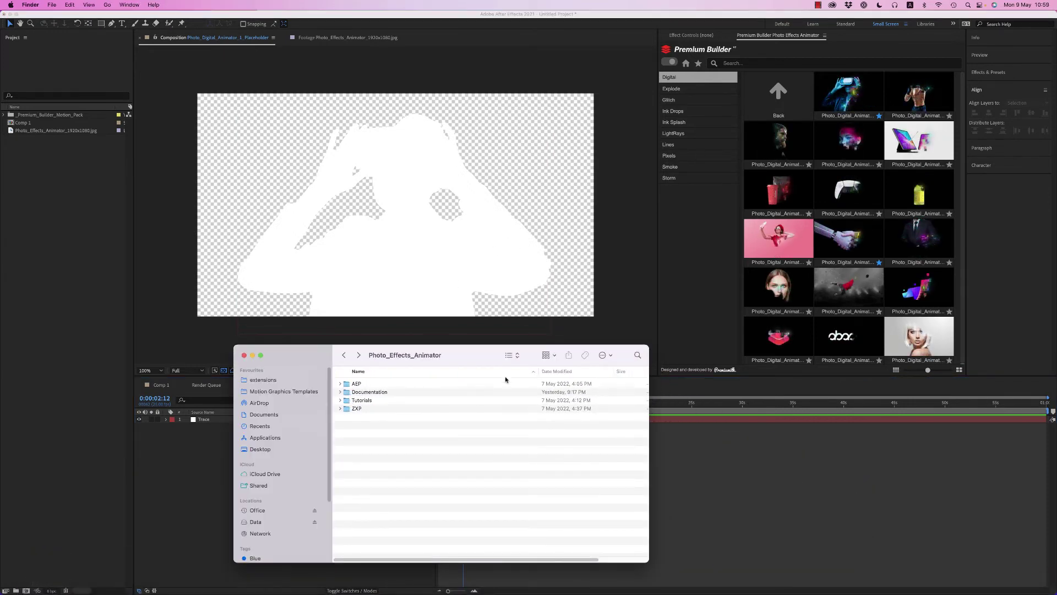
left_click_drag(495, 357, 544, 245)
double_click(381, 274)
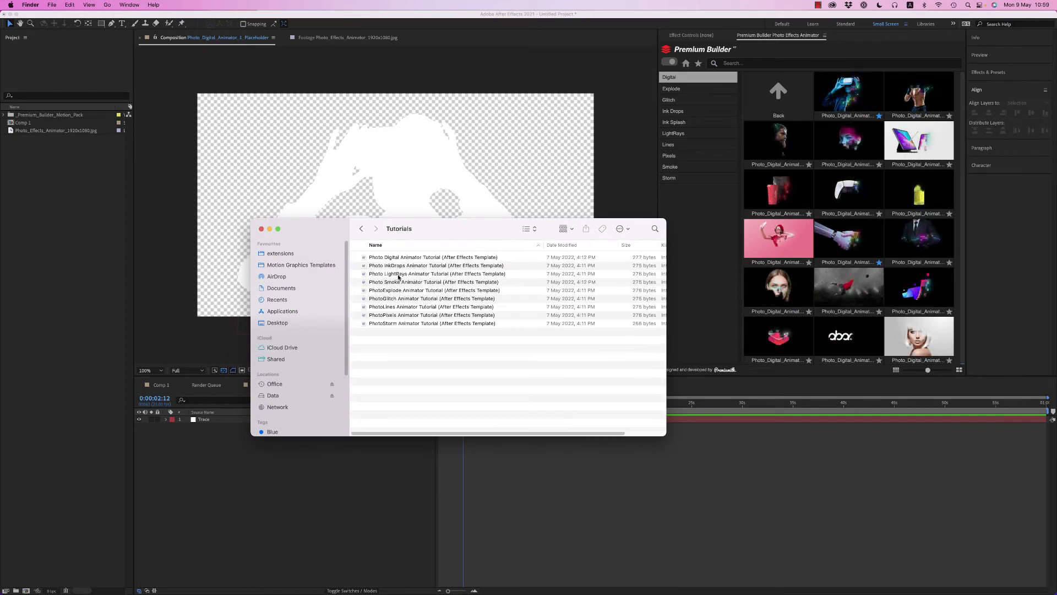
left_click(416, 258)
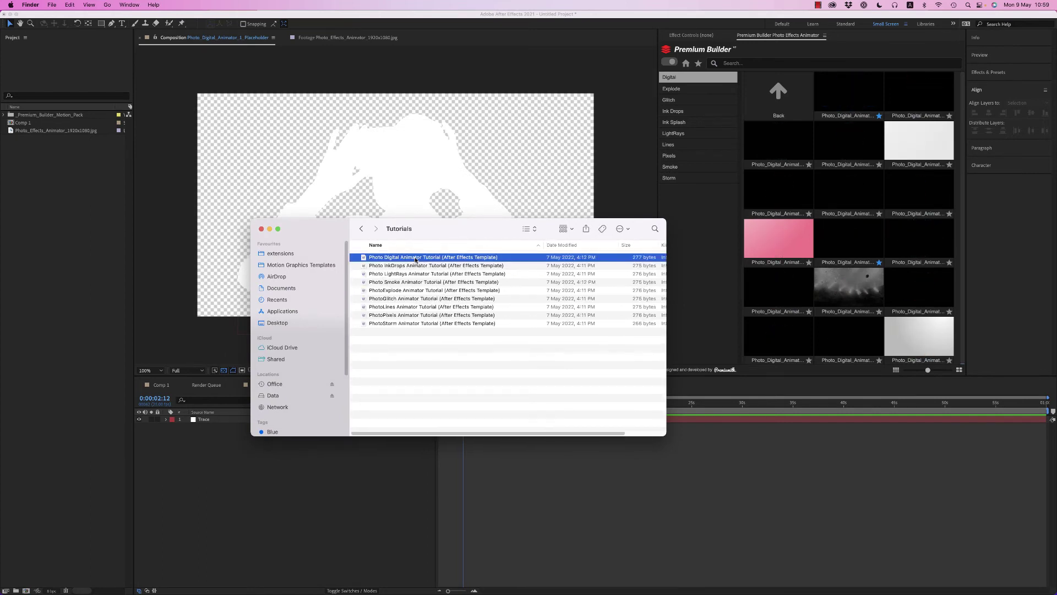
double_click(416, 258)
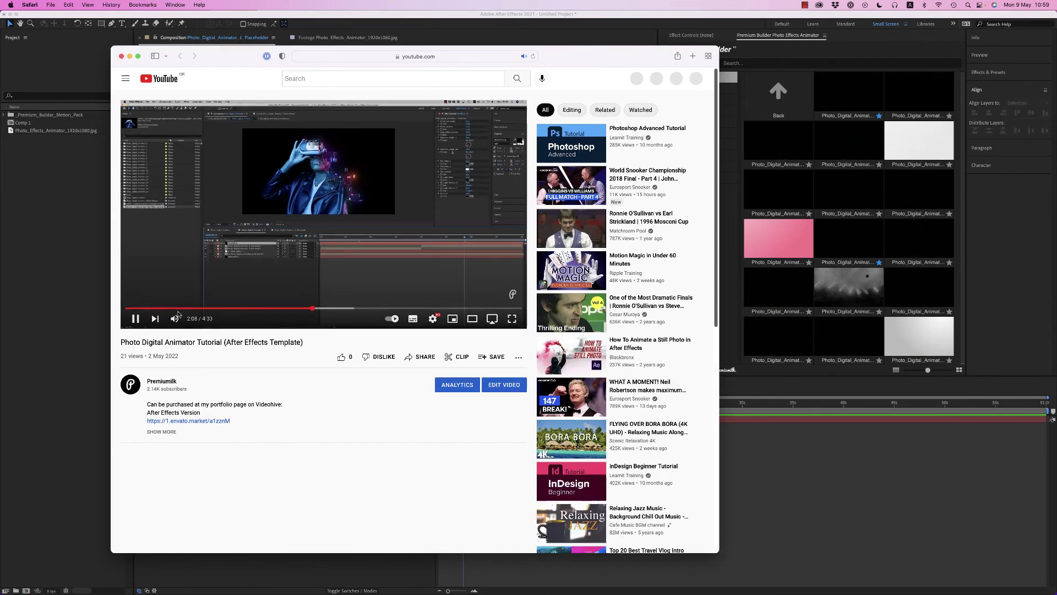
Step: Jump the tutorial video near its start, close Safari, and minimize the Tutorials folder window
left_click(142, 308)
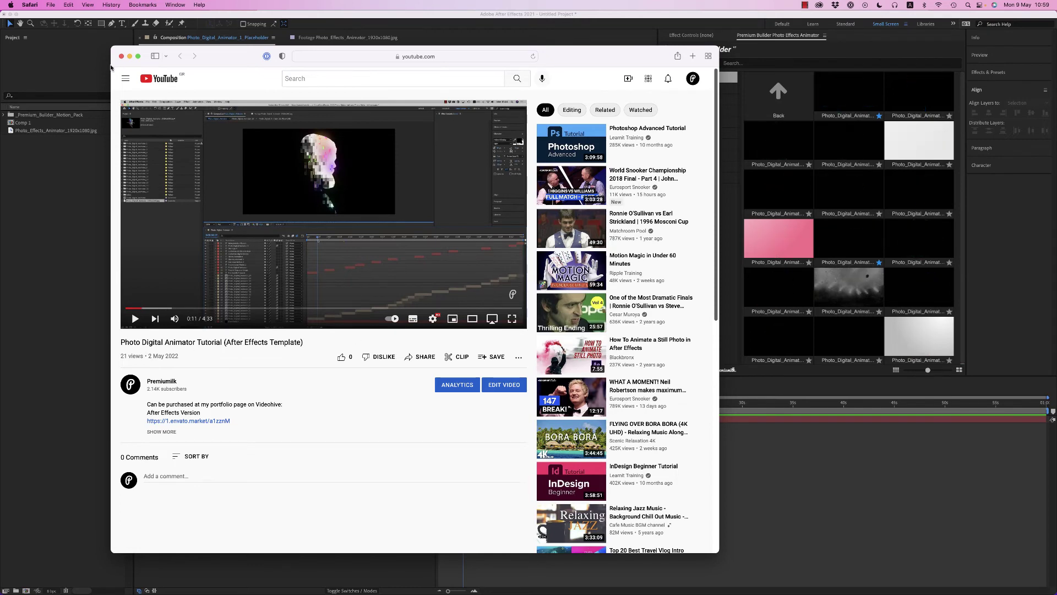
left_click(122, 57)
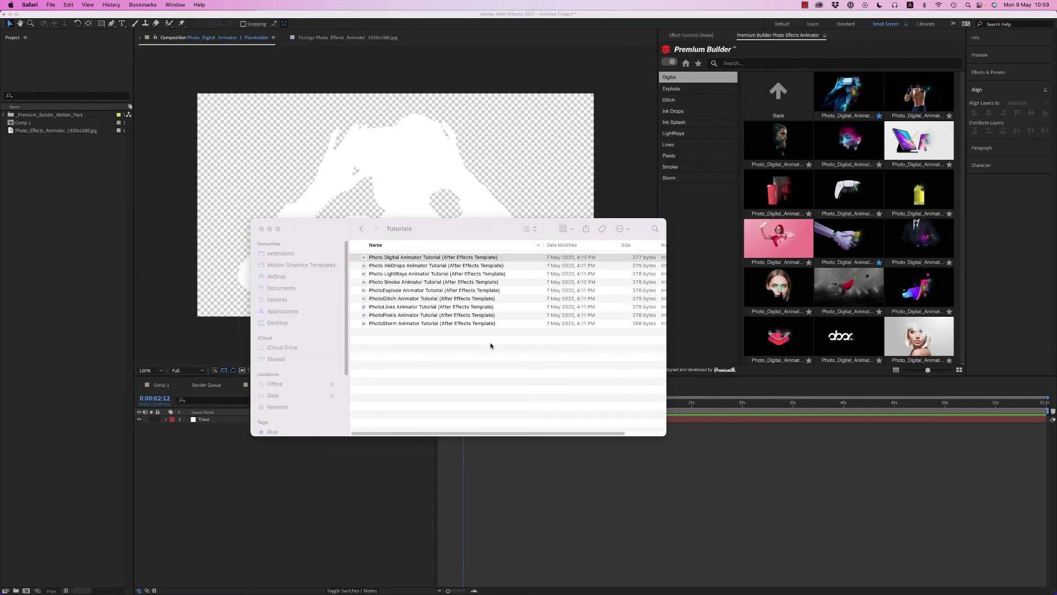
left_click_drag(282, 235, 374, 223)
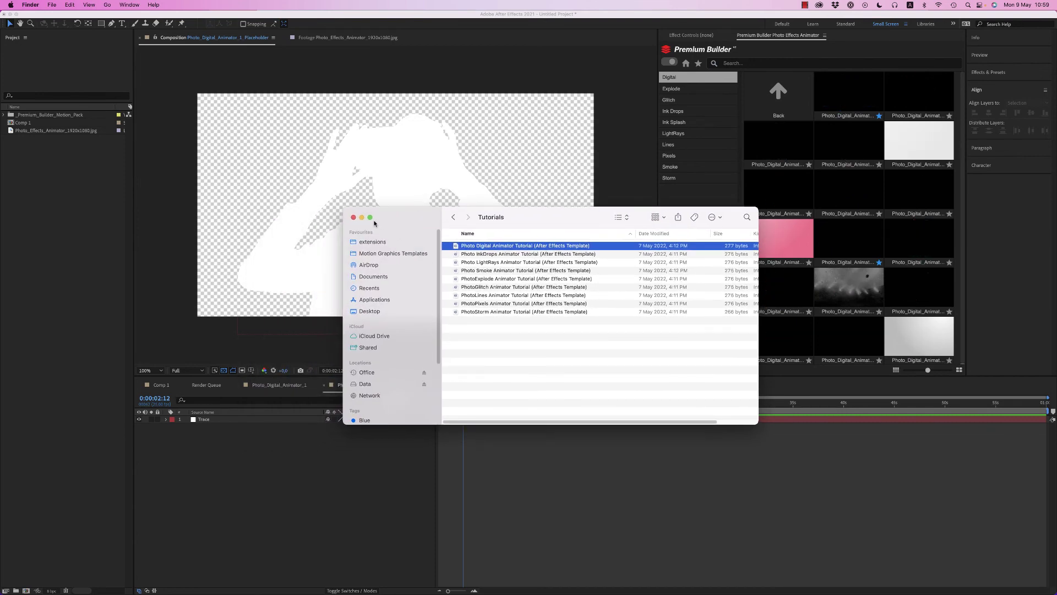
left_click(362, 218)
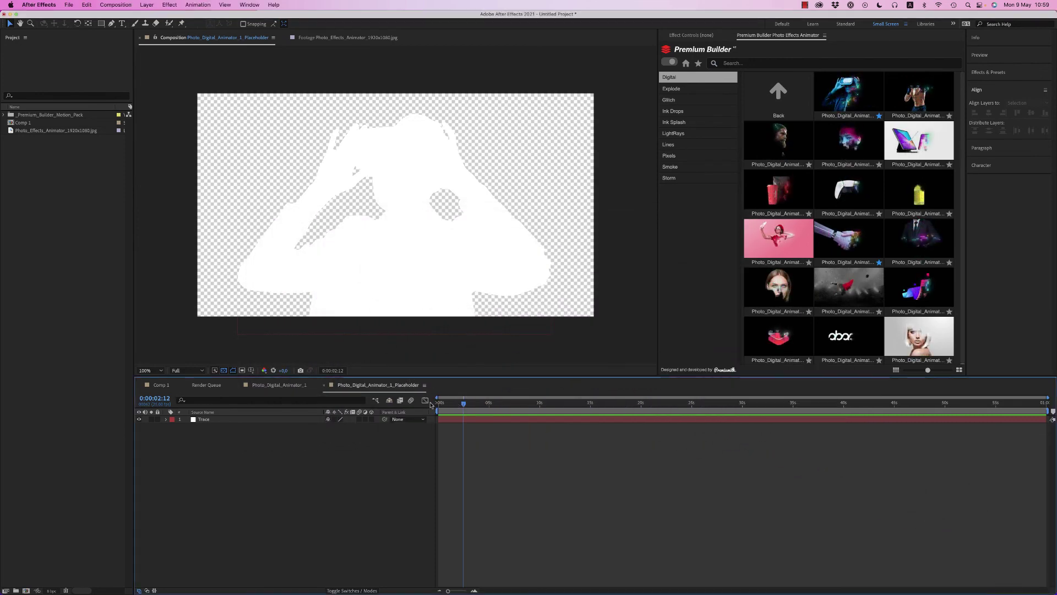
Step: Rewind the placeholder timeline, open Photo_Effects_Animator_1920x1080.jpg, and resize the Premium Builder thumbnails
left_click_drag(450, 406, 439, 406)
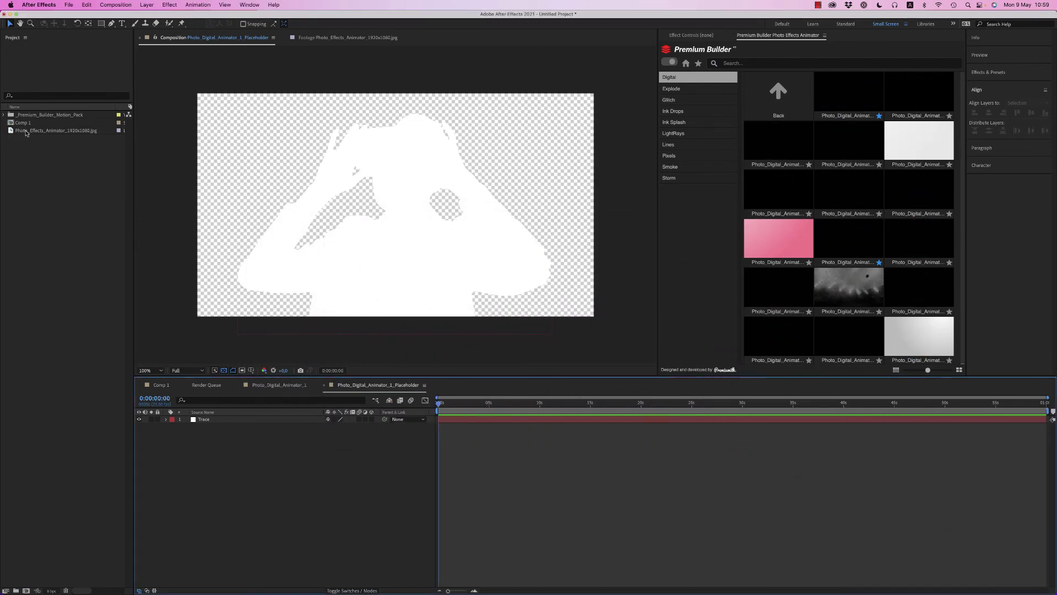
double_click(26, 131)
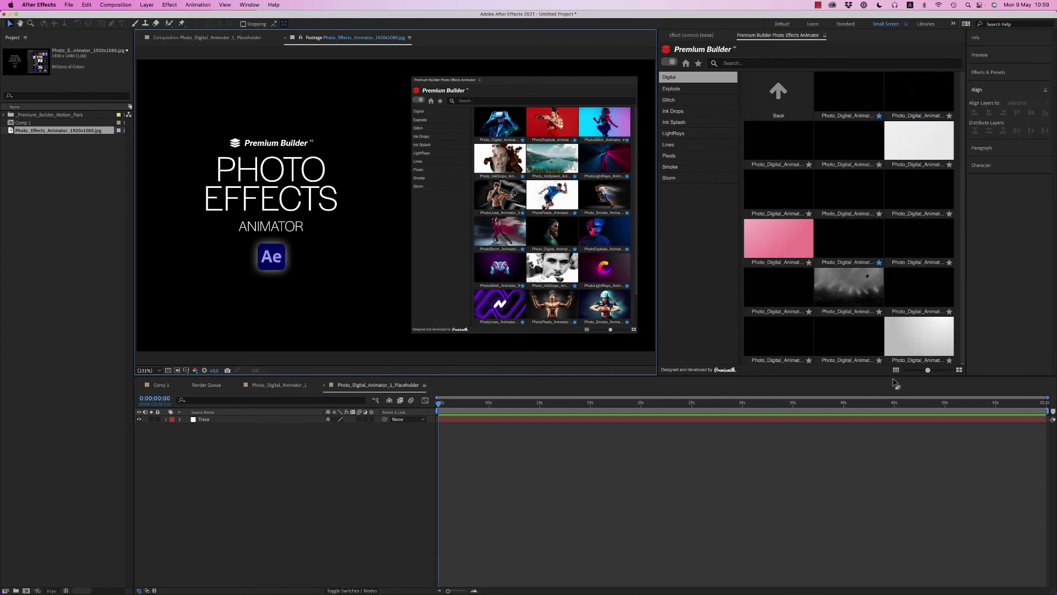
left_click(925, 371)
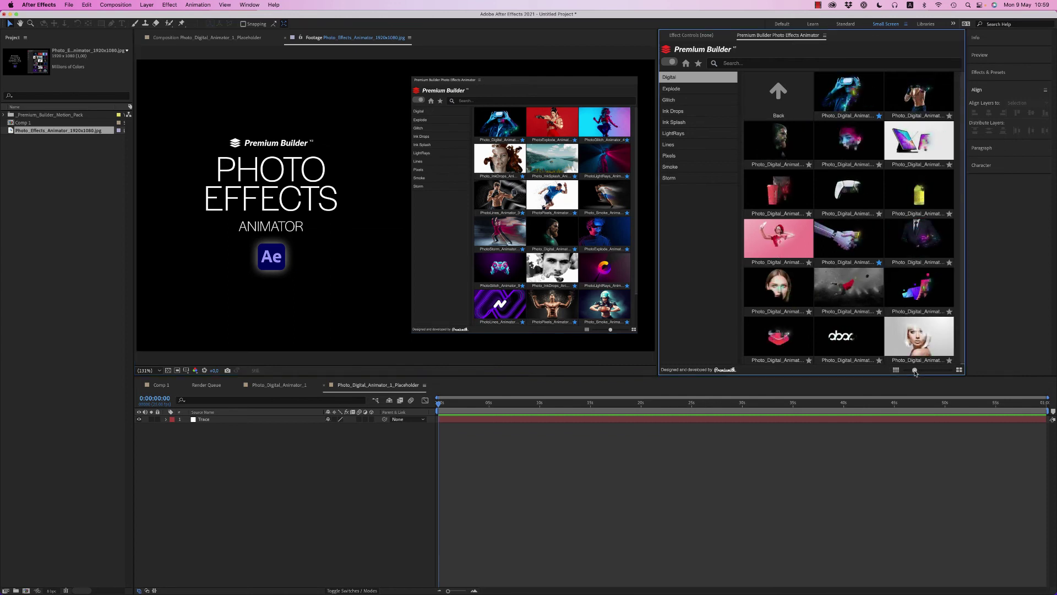
left_click_drag(925, 371, 919, 371)
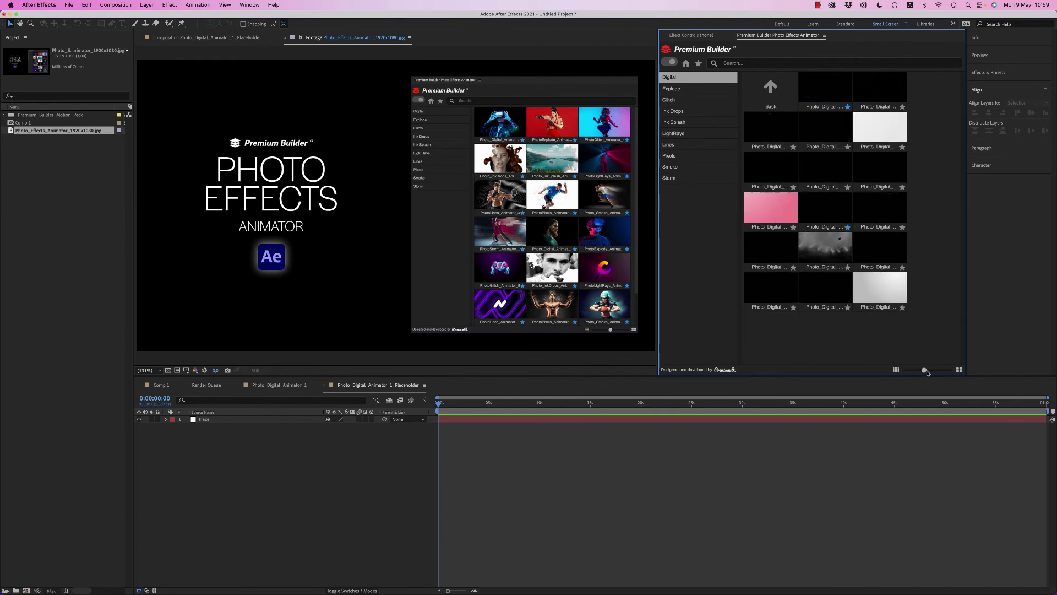
left_click(927, 372)
Step: Browse the Explode, Glitch, Ink Drops, Ink Splash and LightRays template categories, ending on Lines
left_click(672, 89)
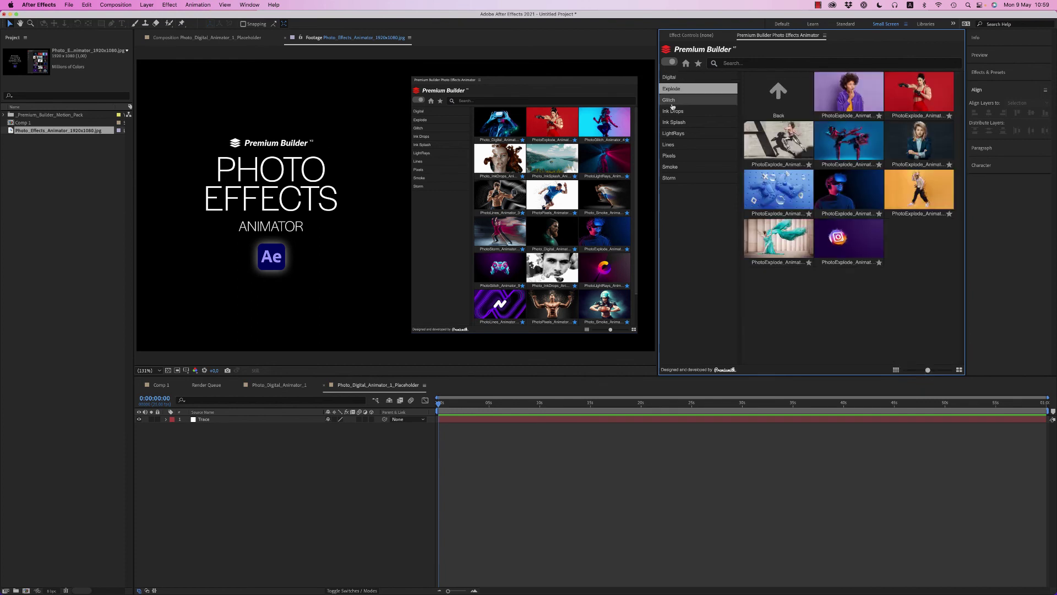
left_click(670, 99)
left_click(680, 112)
left_click(682, 122)
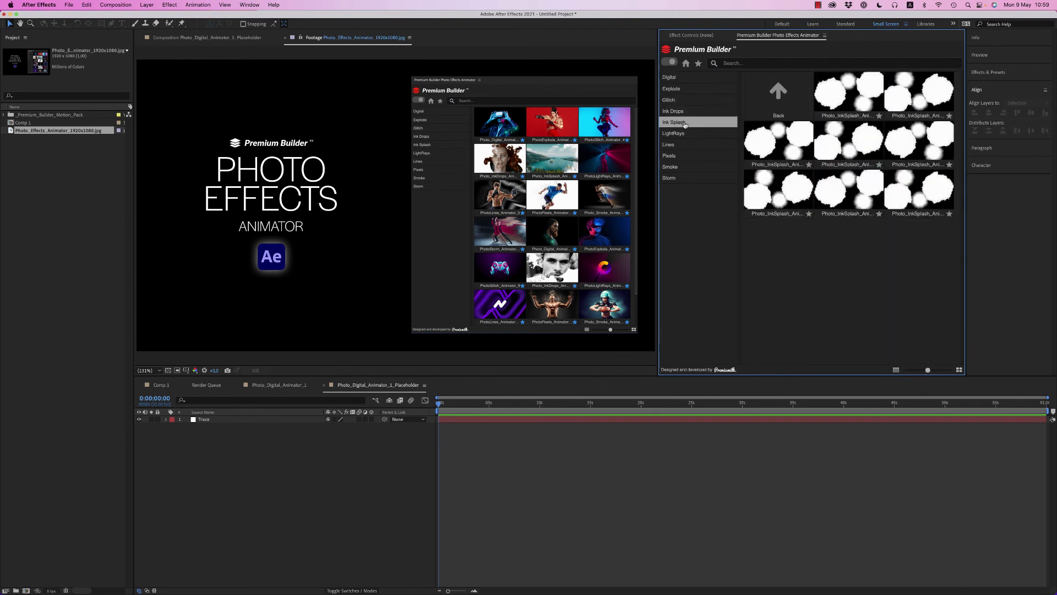
left_click(681, 134)
left_click(678, 146)
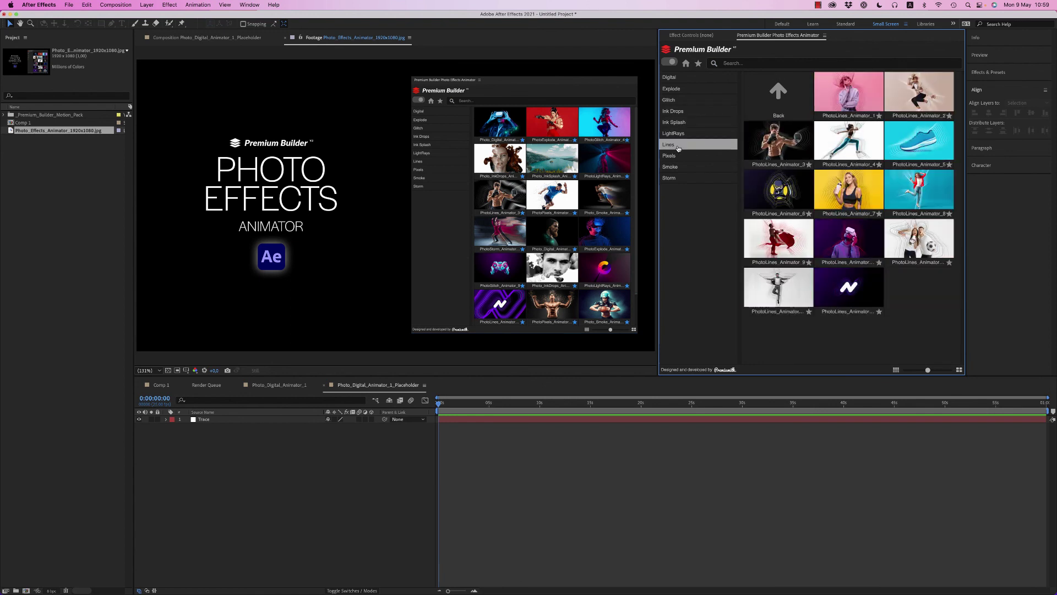